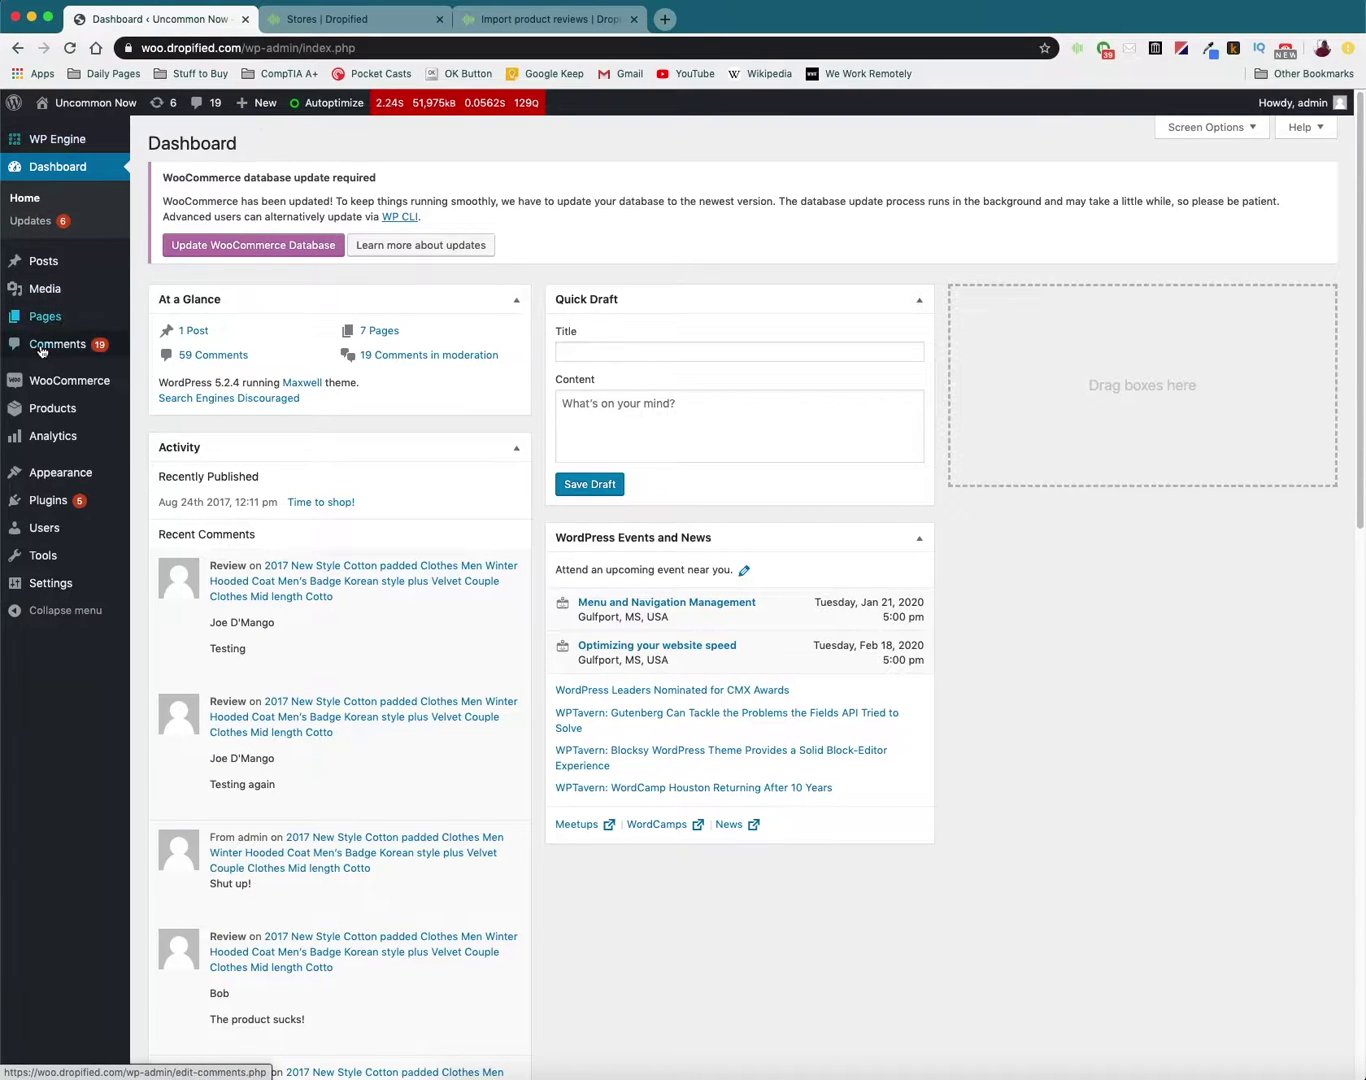
- Search the plugin directory for 'webtoffee reviews' from Plugins > Add New
left_click(52, 509)
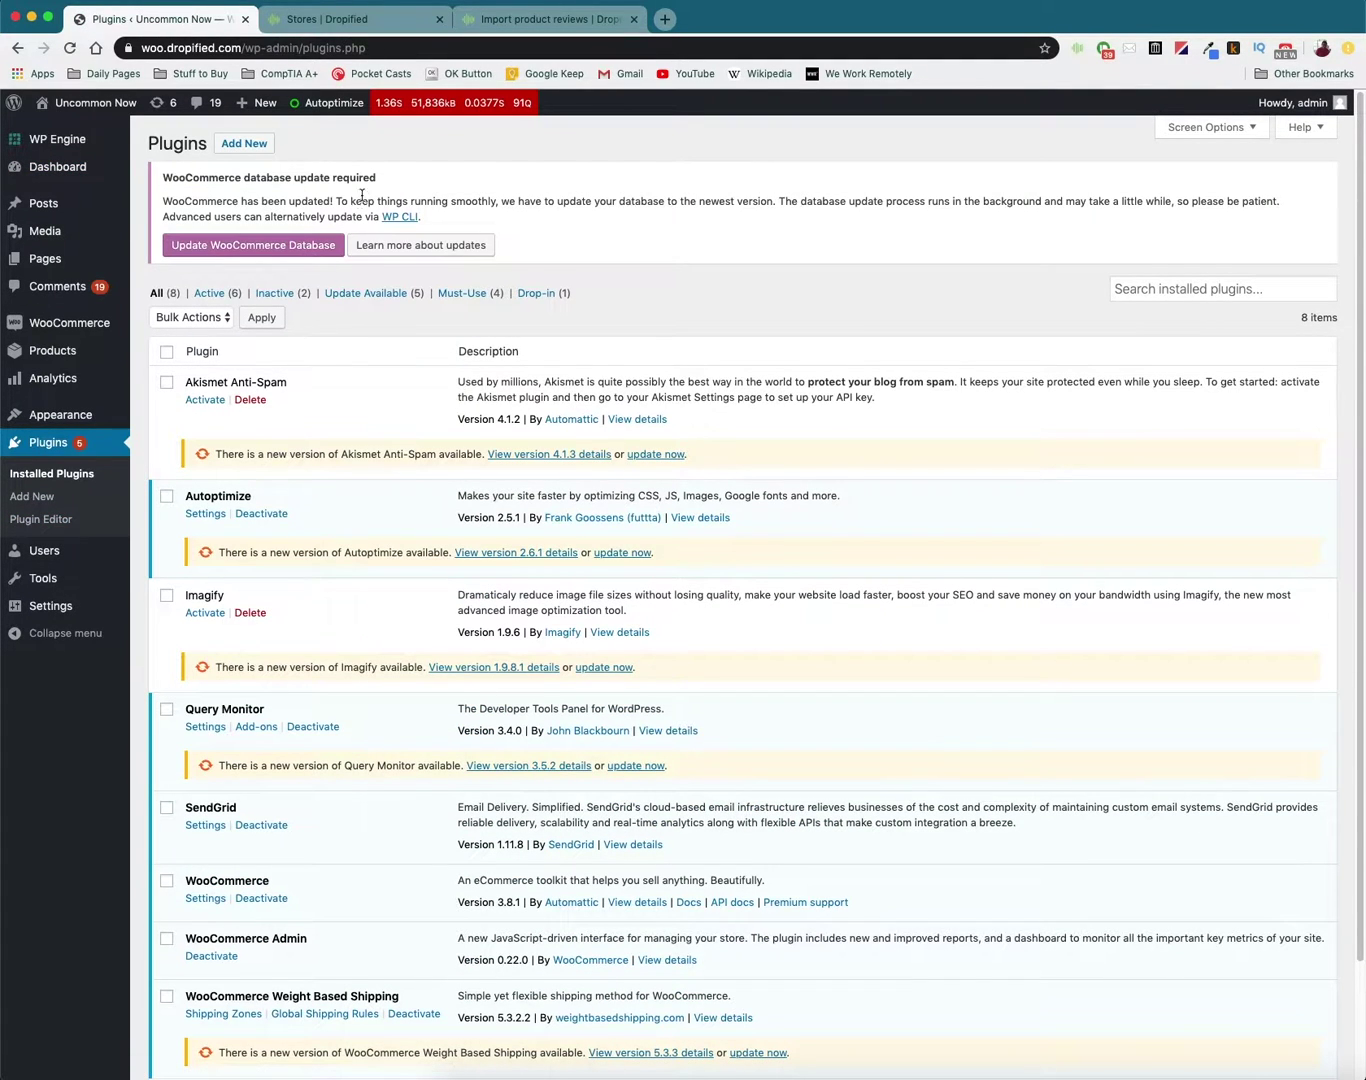
left_click(244, 144)
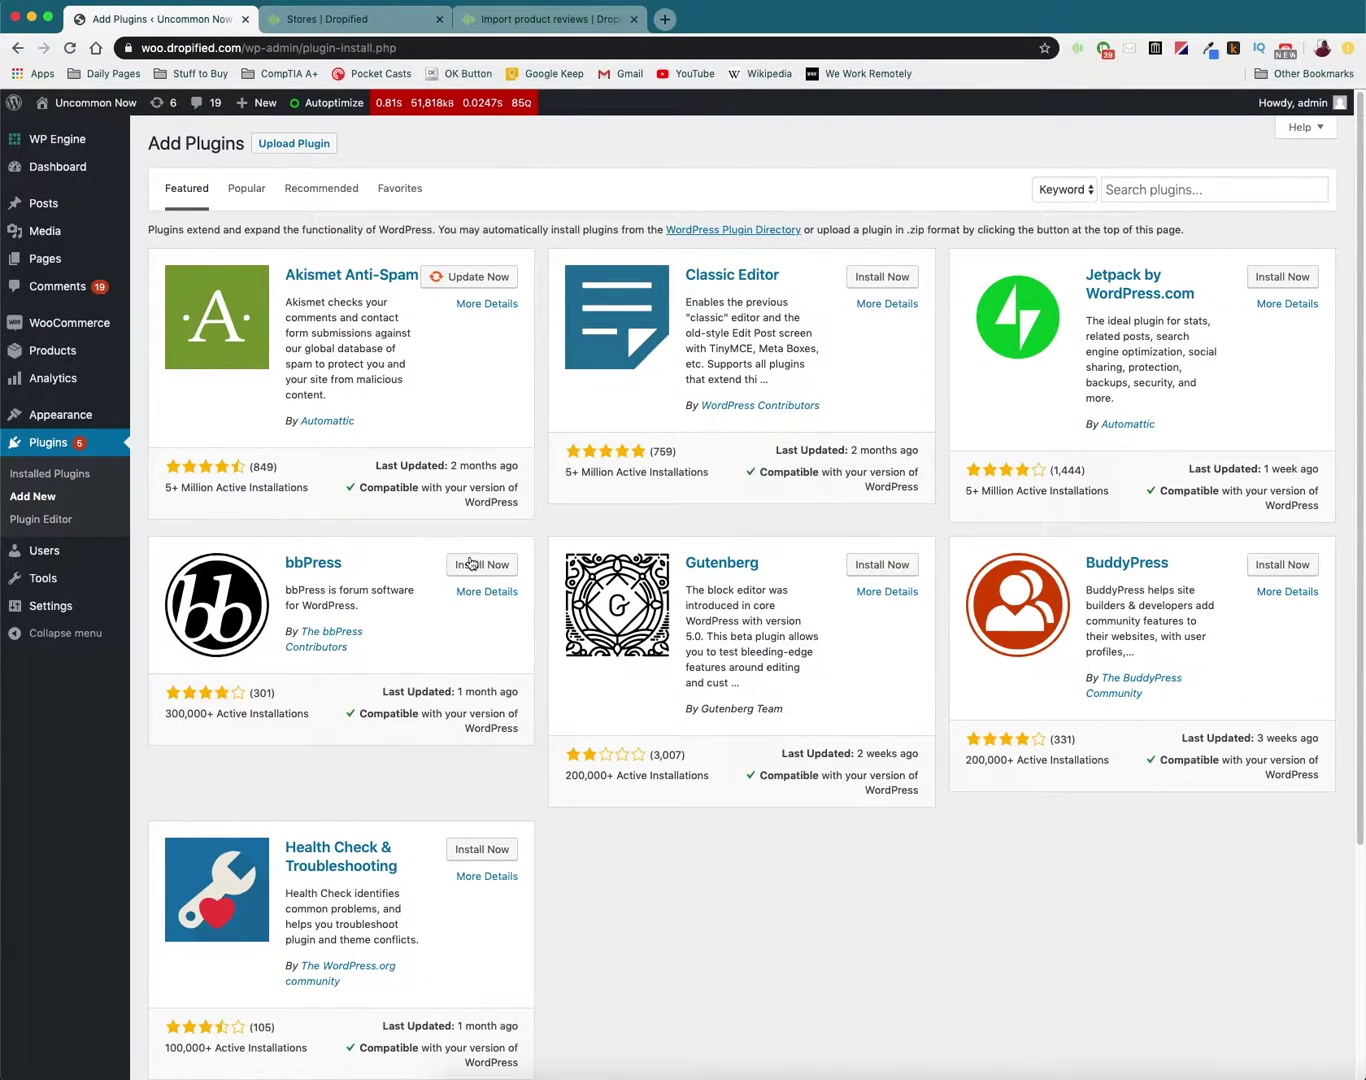
left_click(1249, 193)
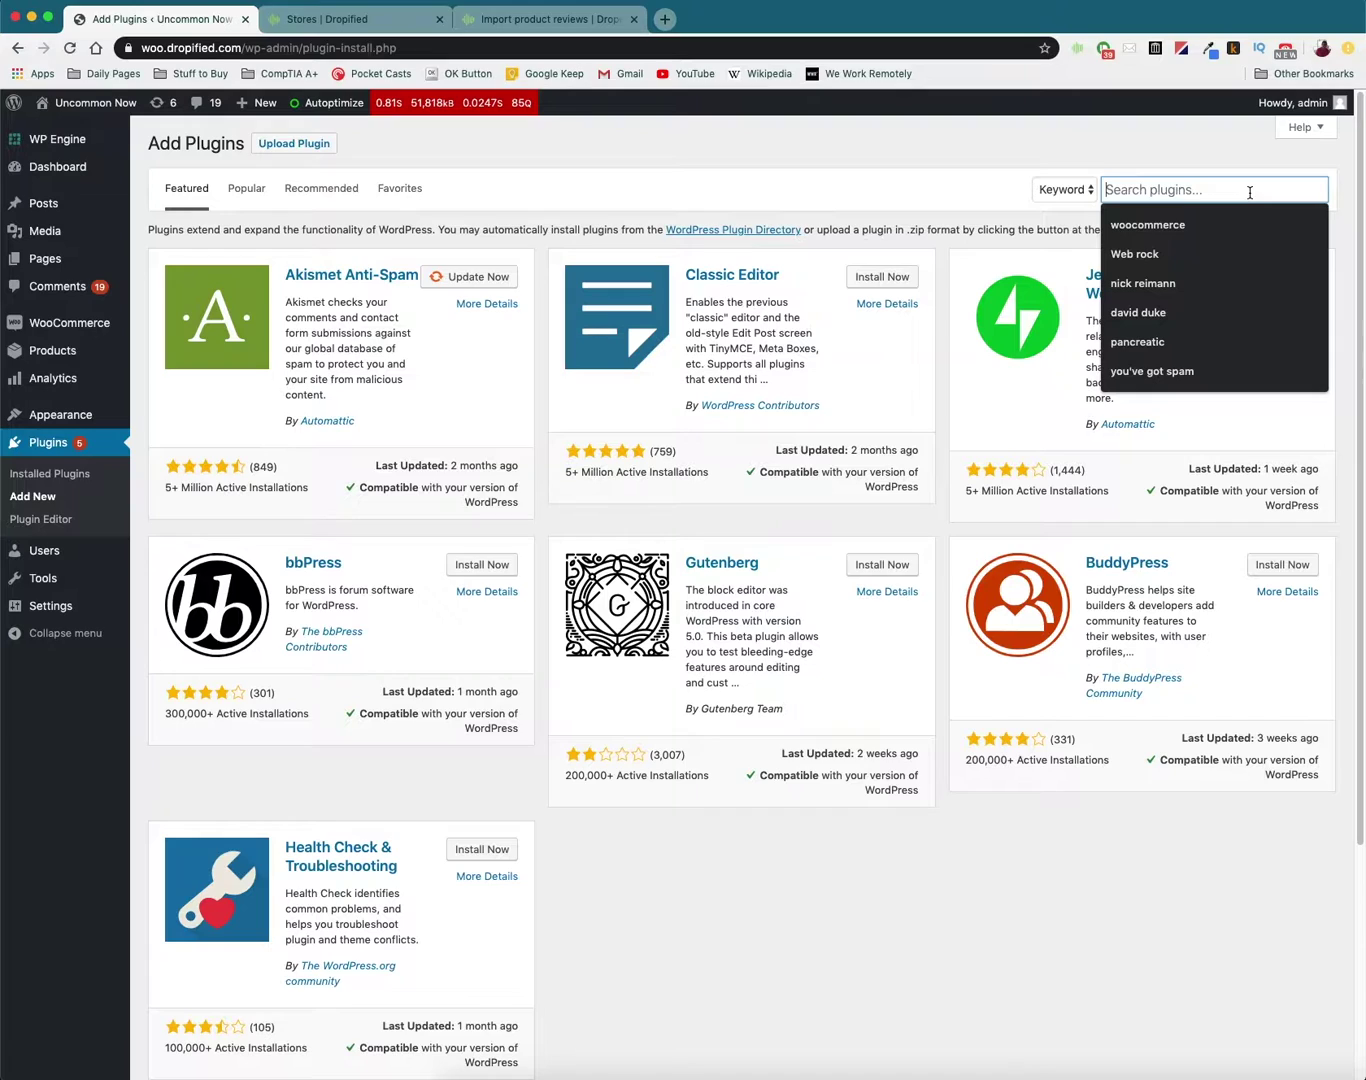
type("web")
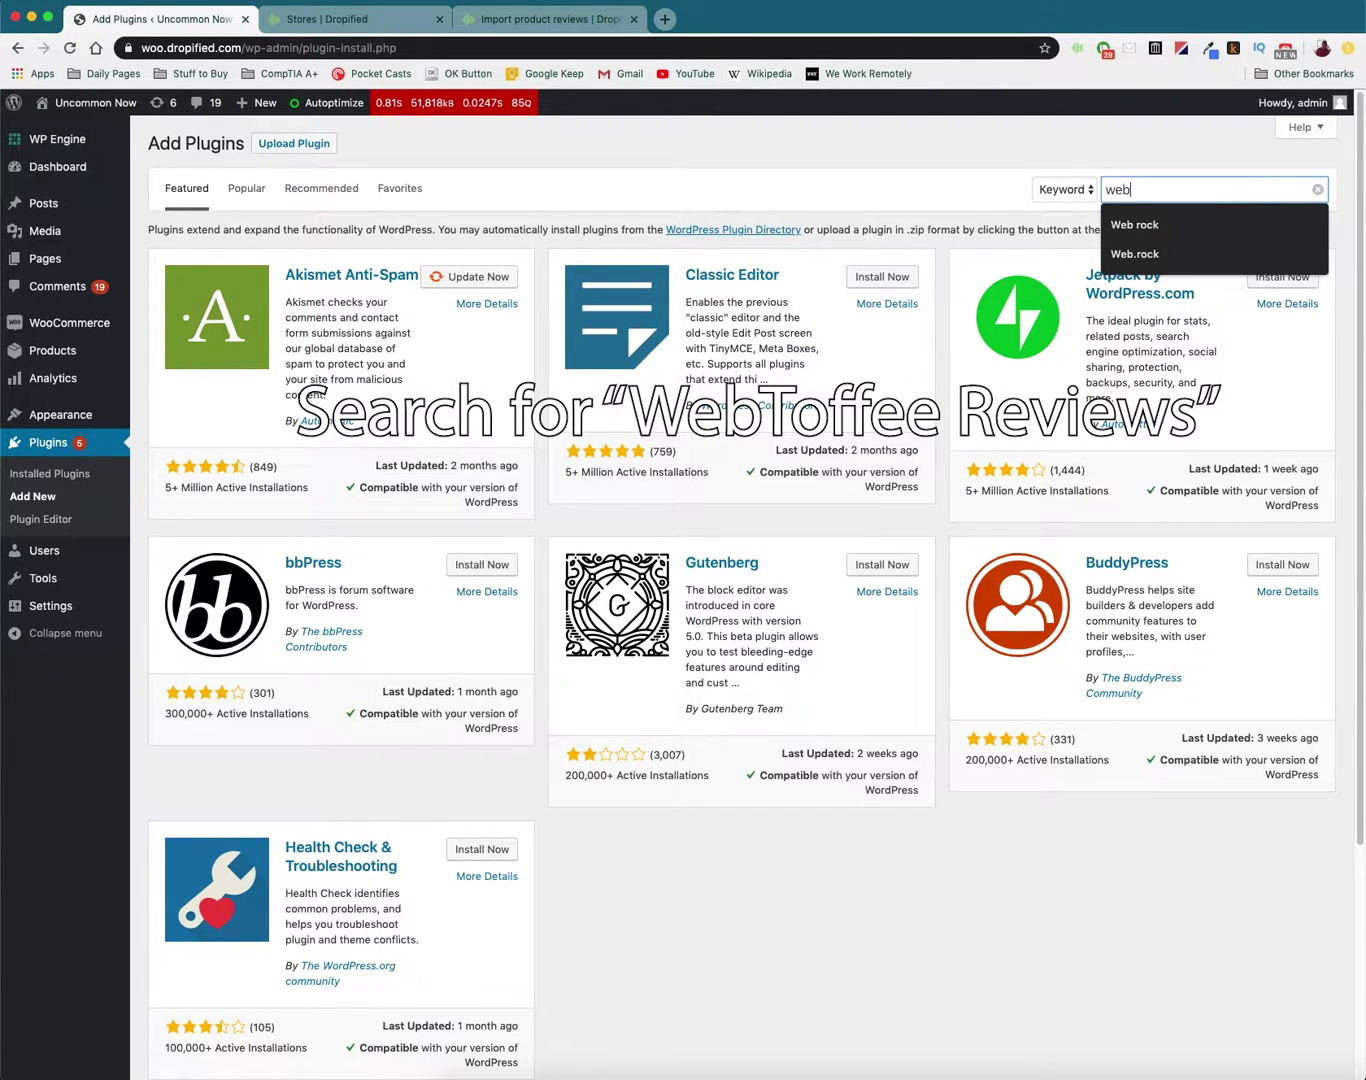
type("toffee")
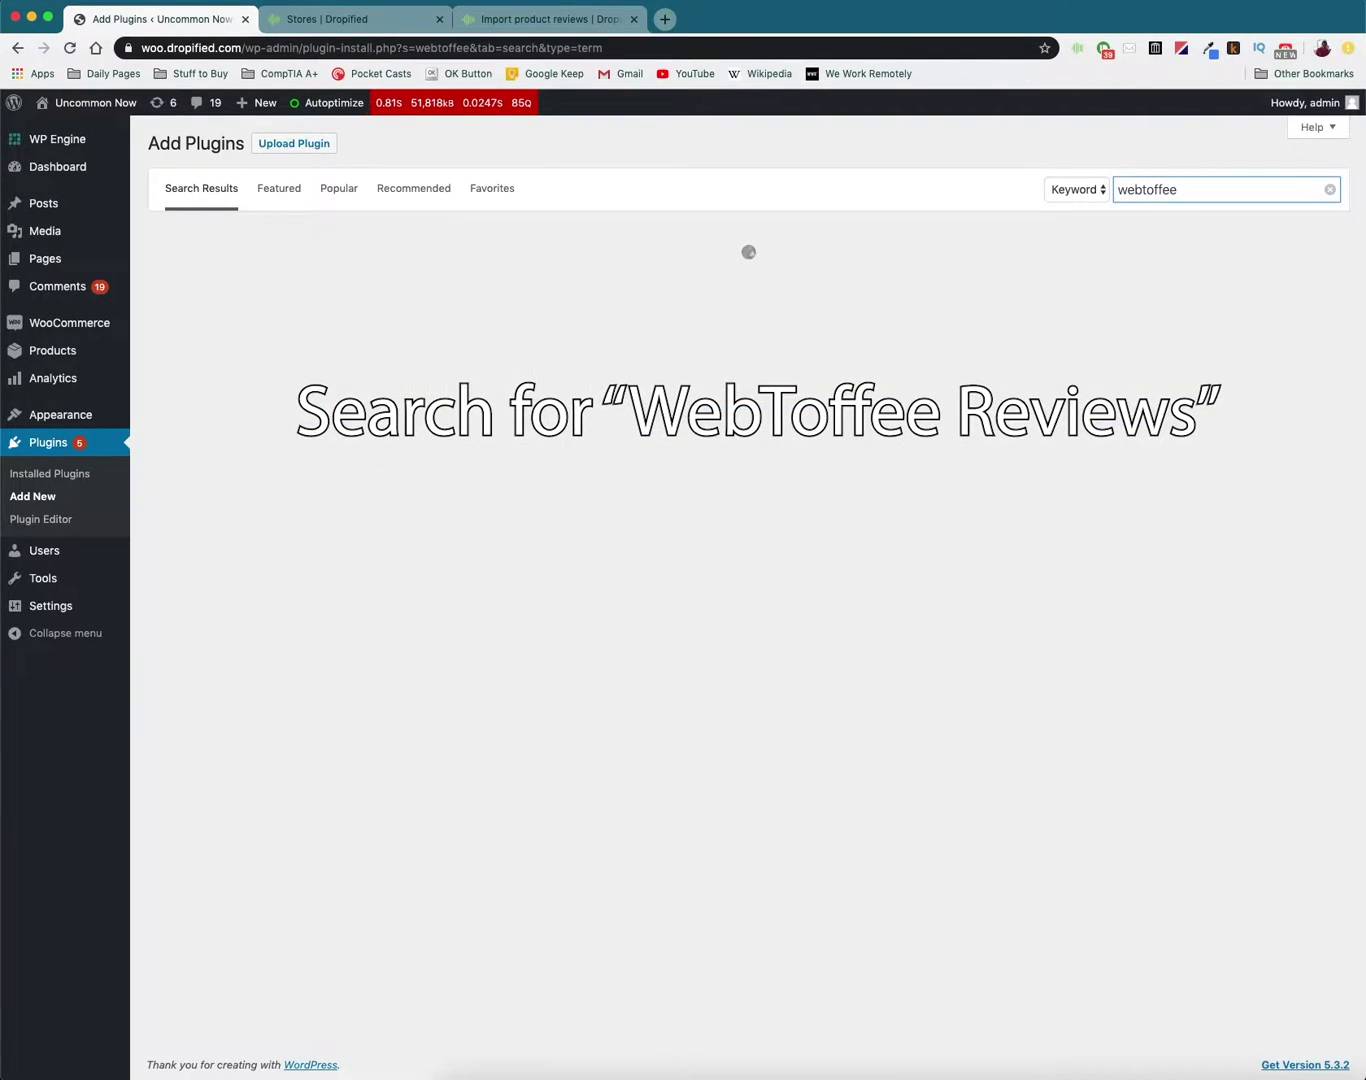
type(" rev")
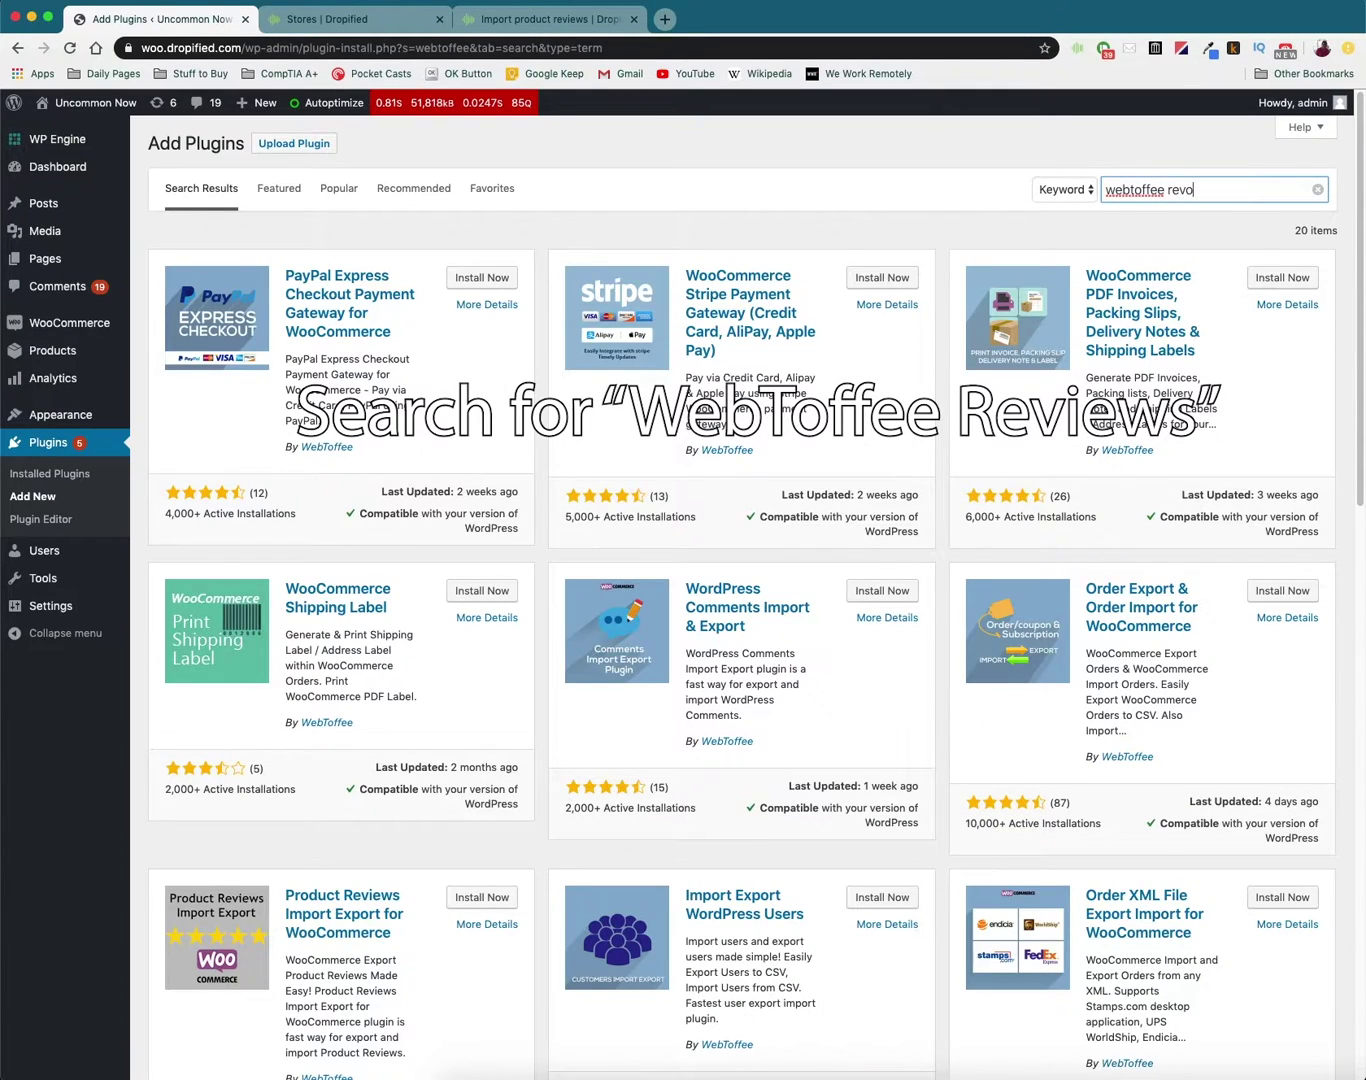
type("iews")
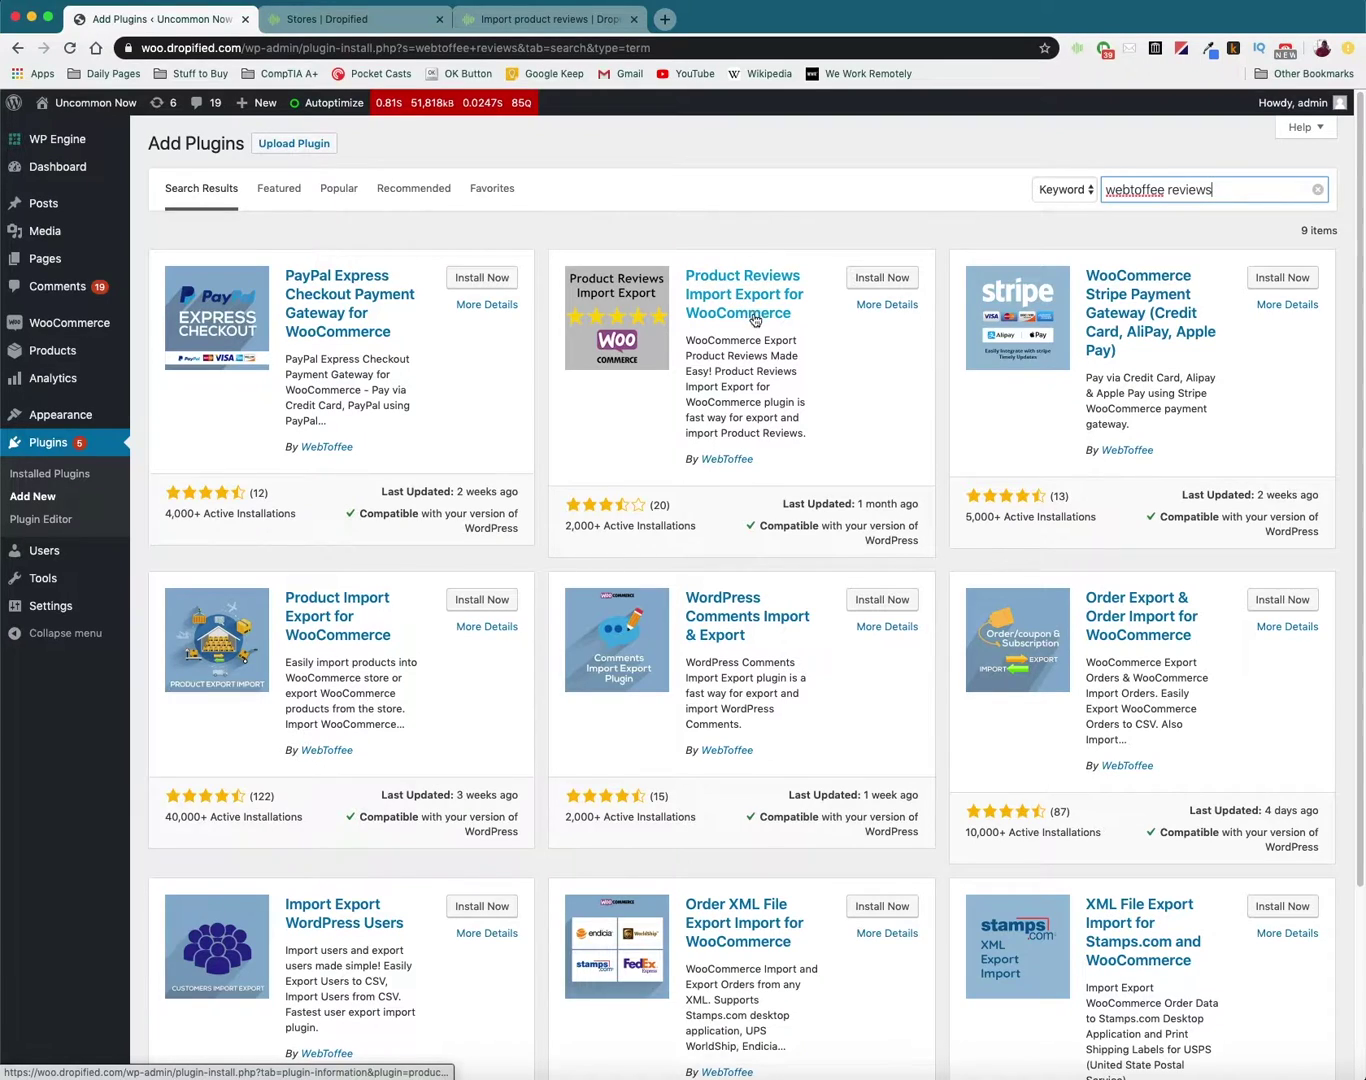
- Install and activate Product Reviews Import Export for WooCommerce, then find it among the installed plugins
left_click(866, 285)
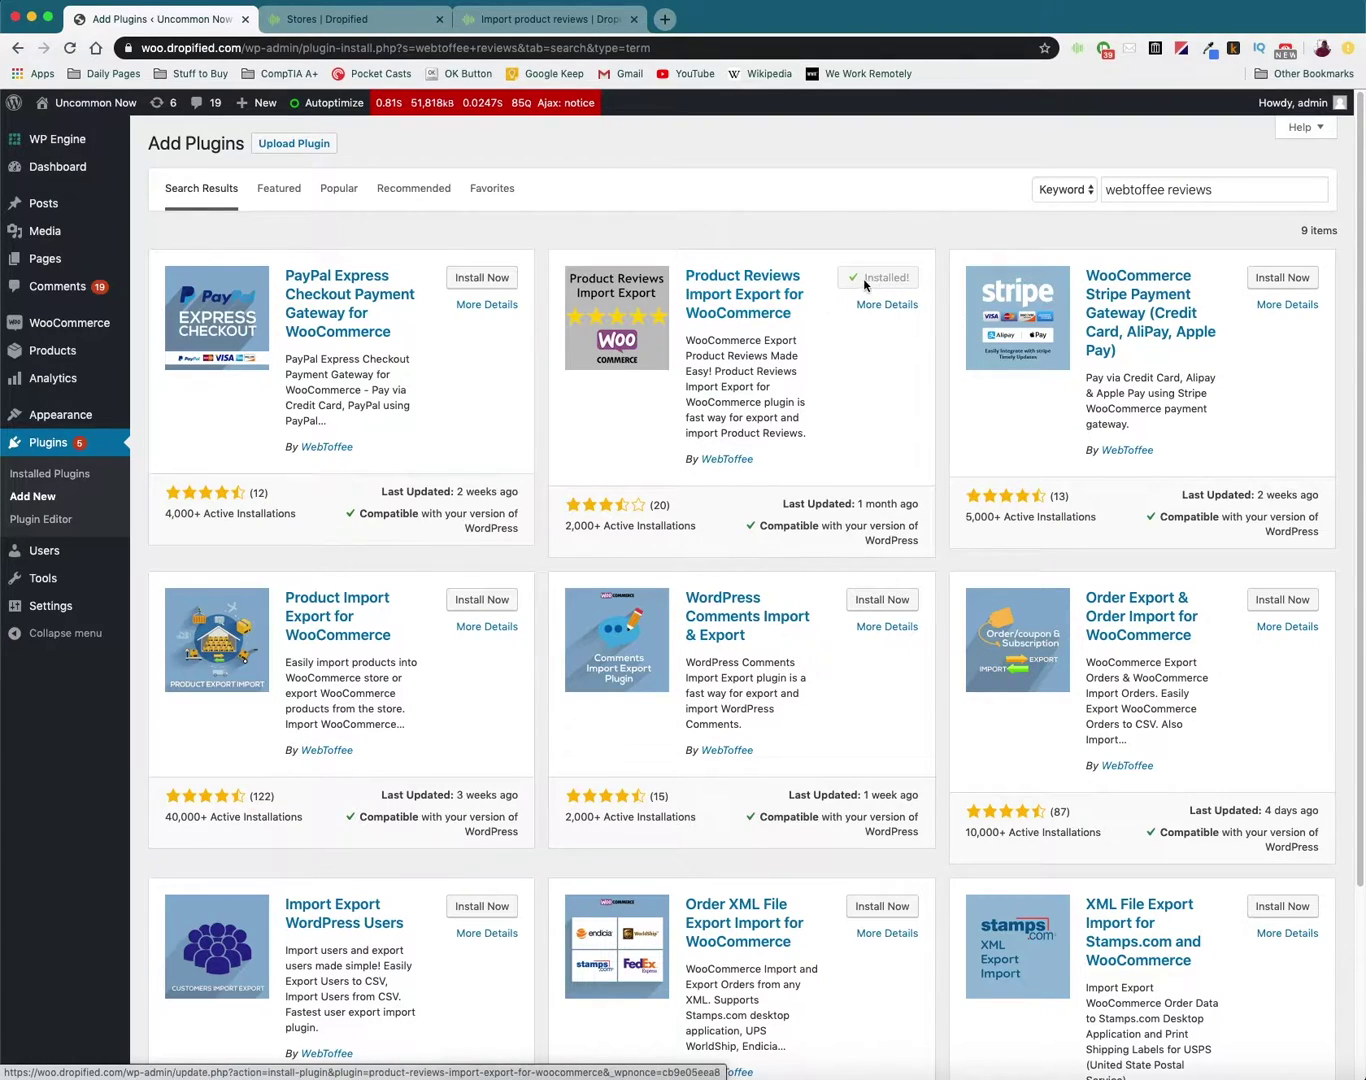
left_click(889, 284)
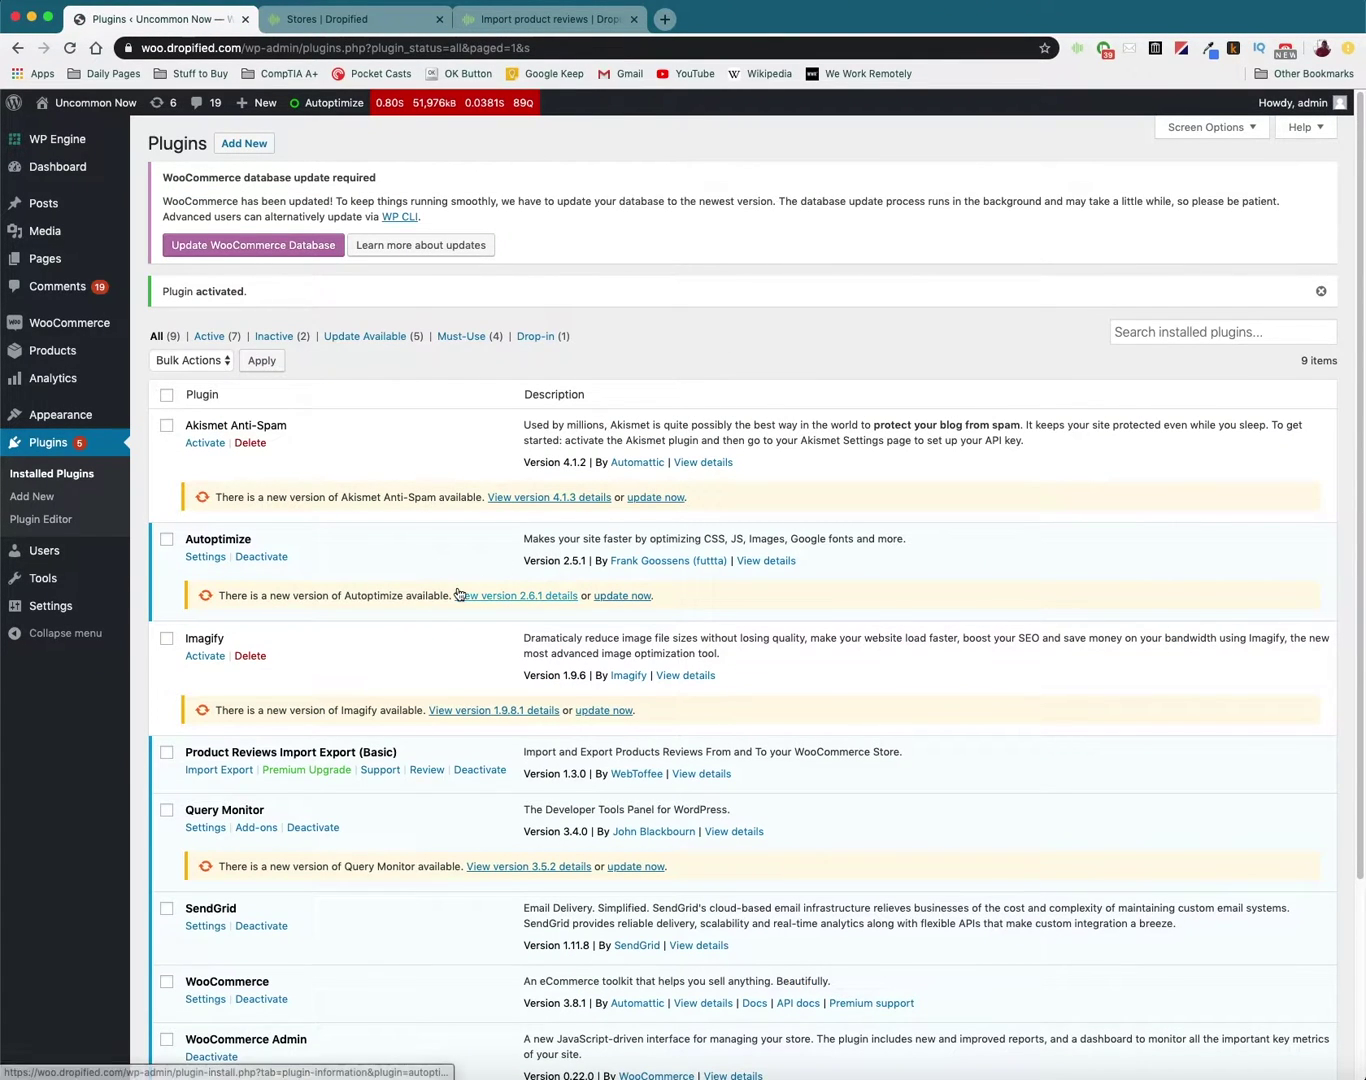
scroll(459, 596, "down", 3)
scroll(459, 596, "down", 1)
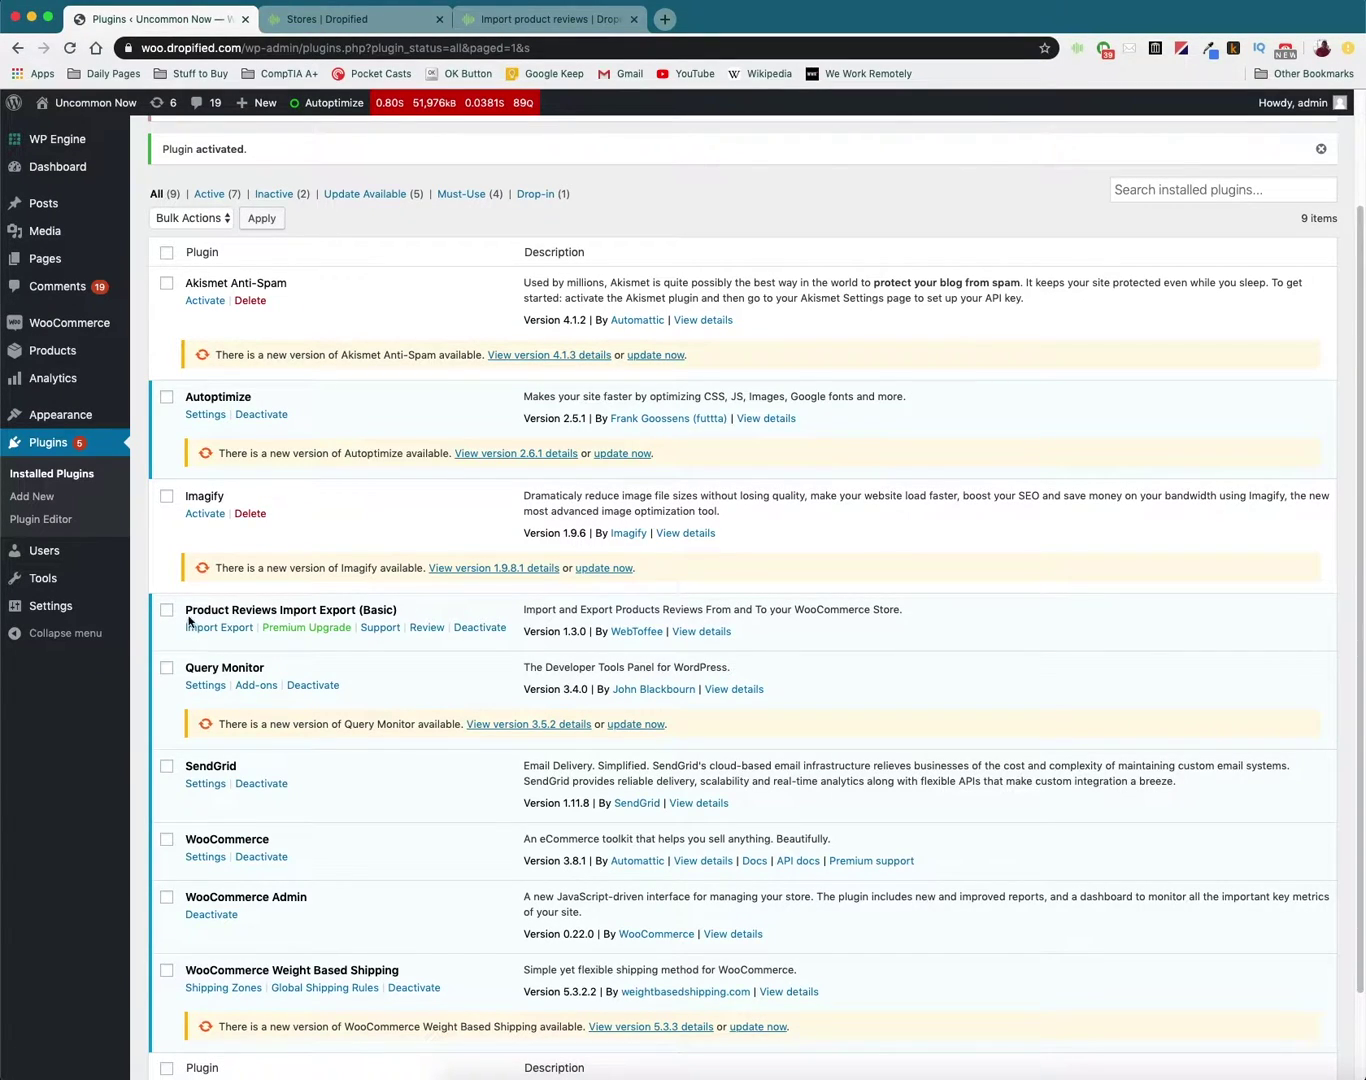
left_click_drag(186, 612, 393, 612)
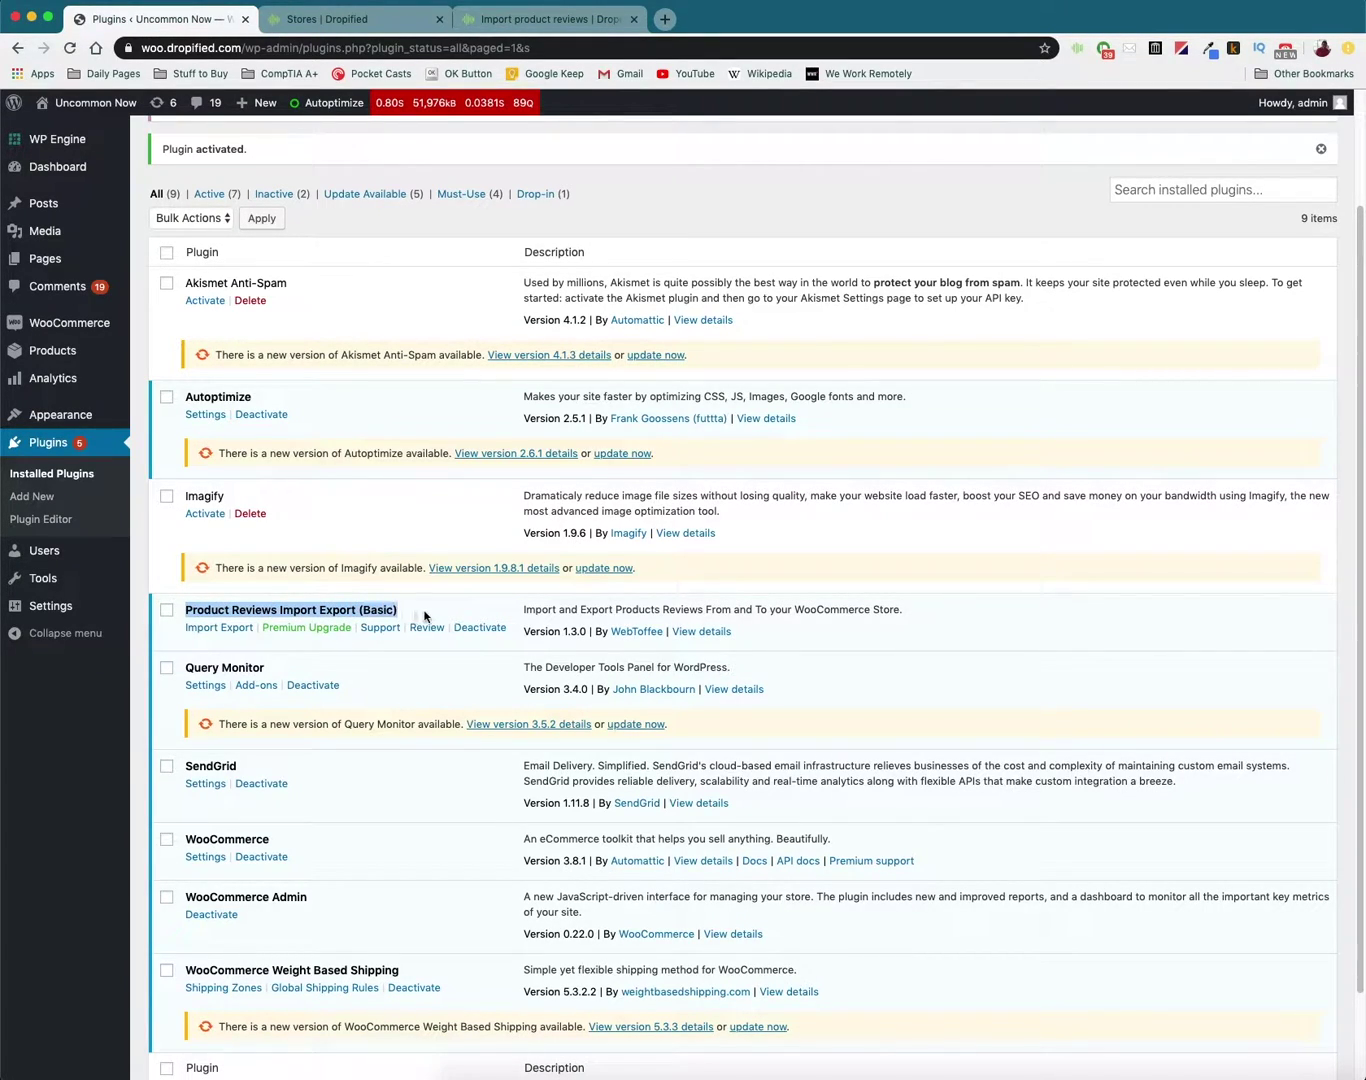
left_click(425, 616)
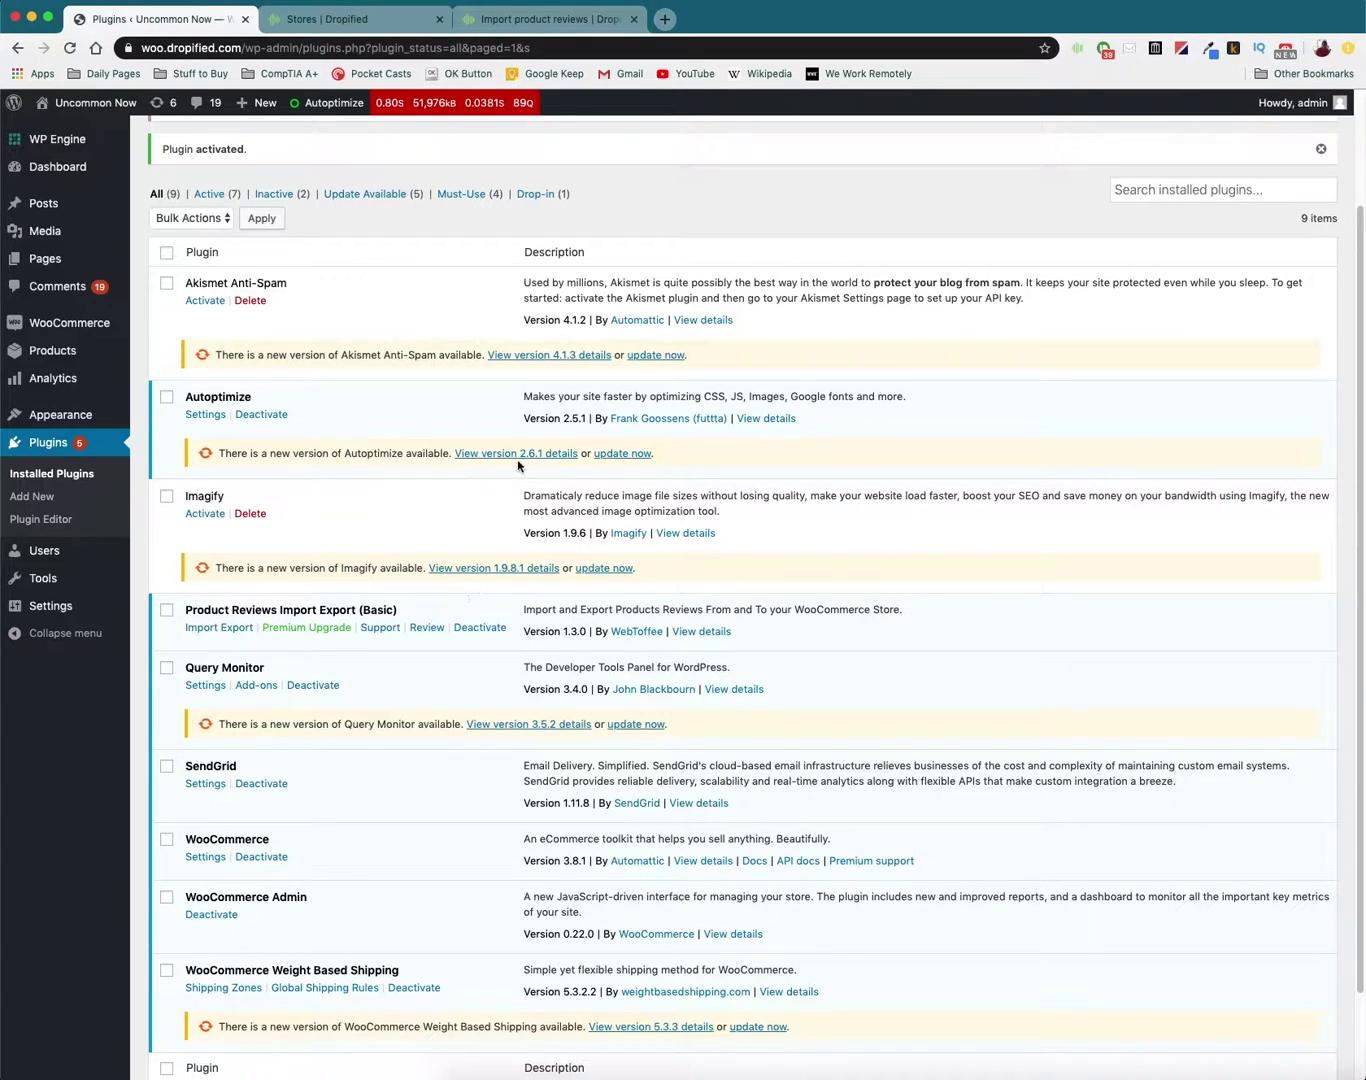
- Open the Kaco Retro 0.38mm fountain pen from Dropified's Uncommon Now saved products
left_click(344, 22)
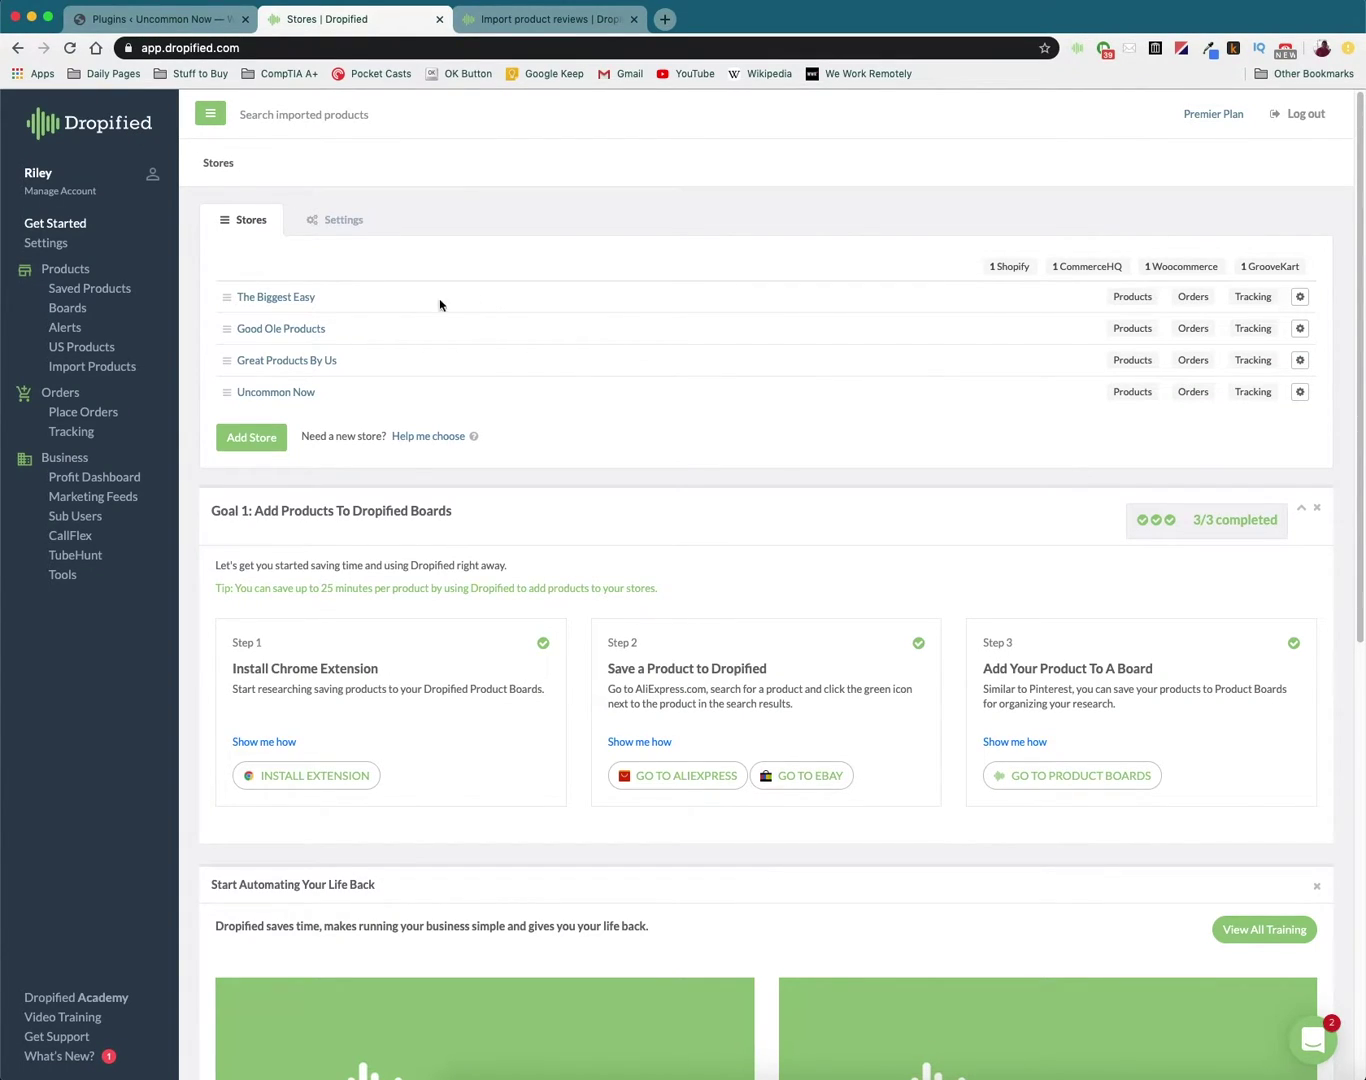
left_click(70, 290)
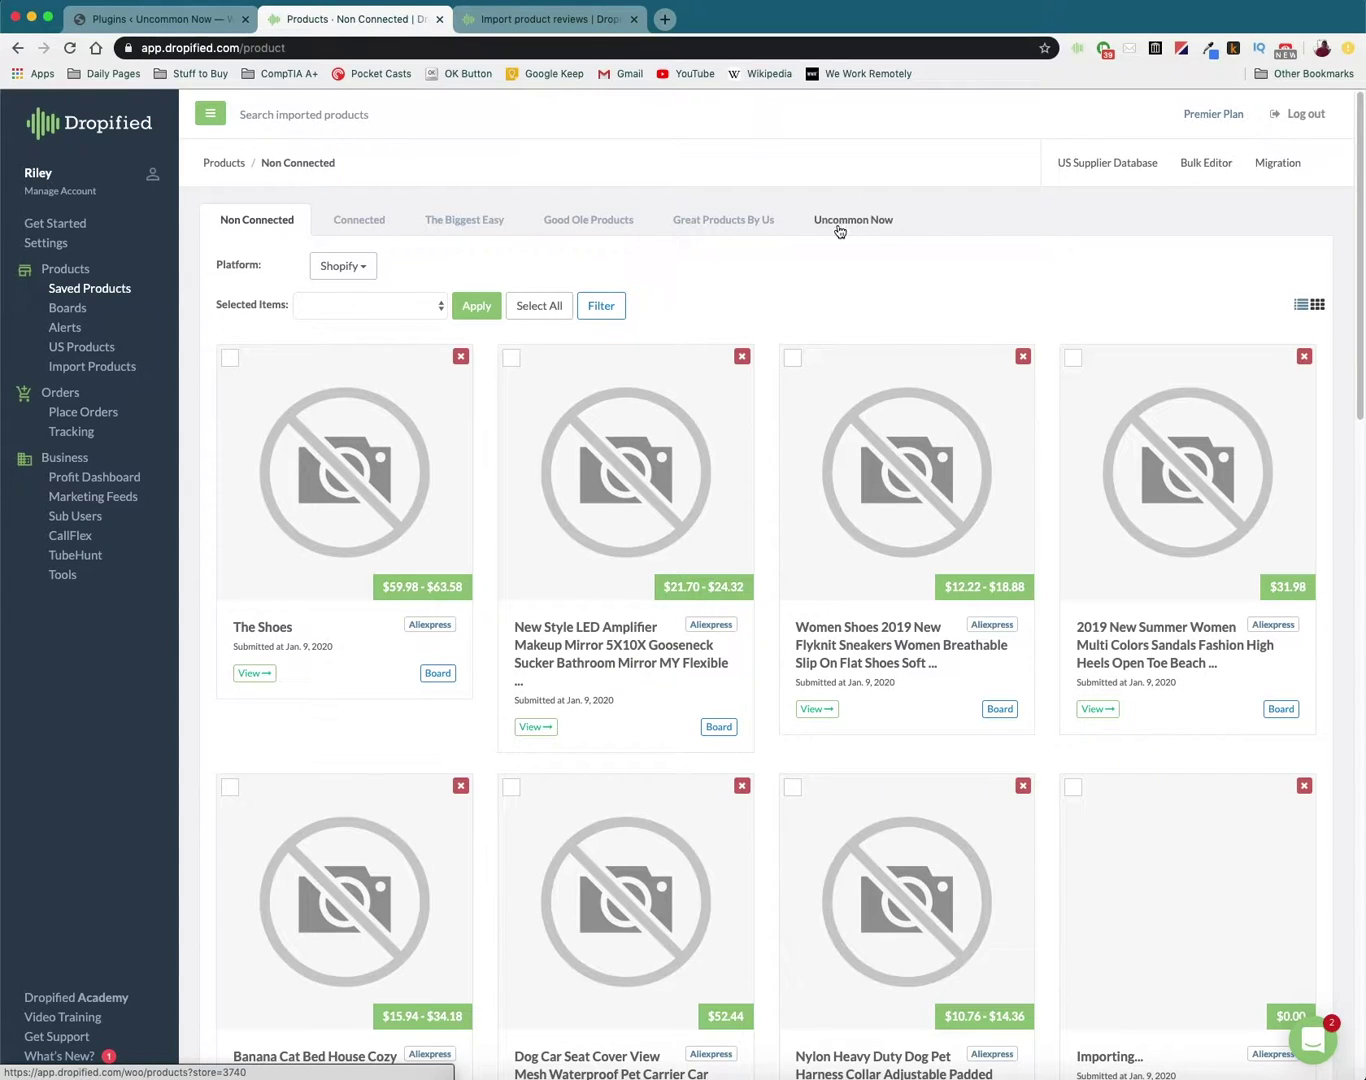
left_click(899, 222)
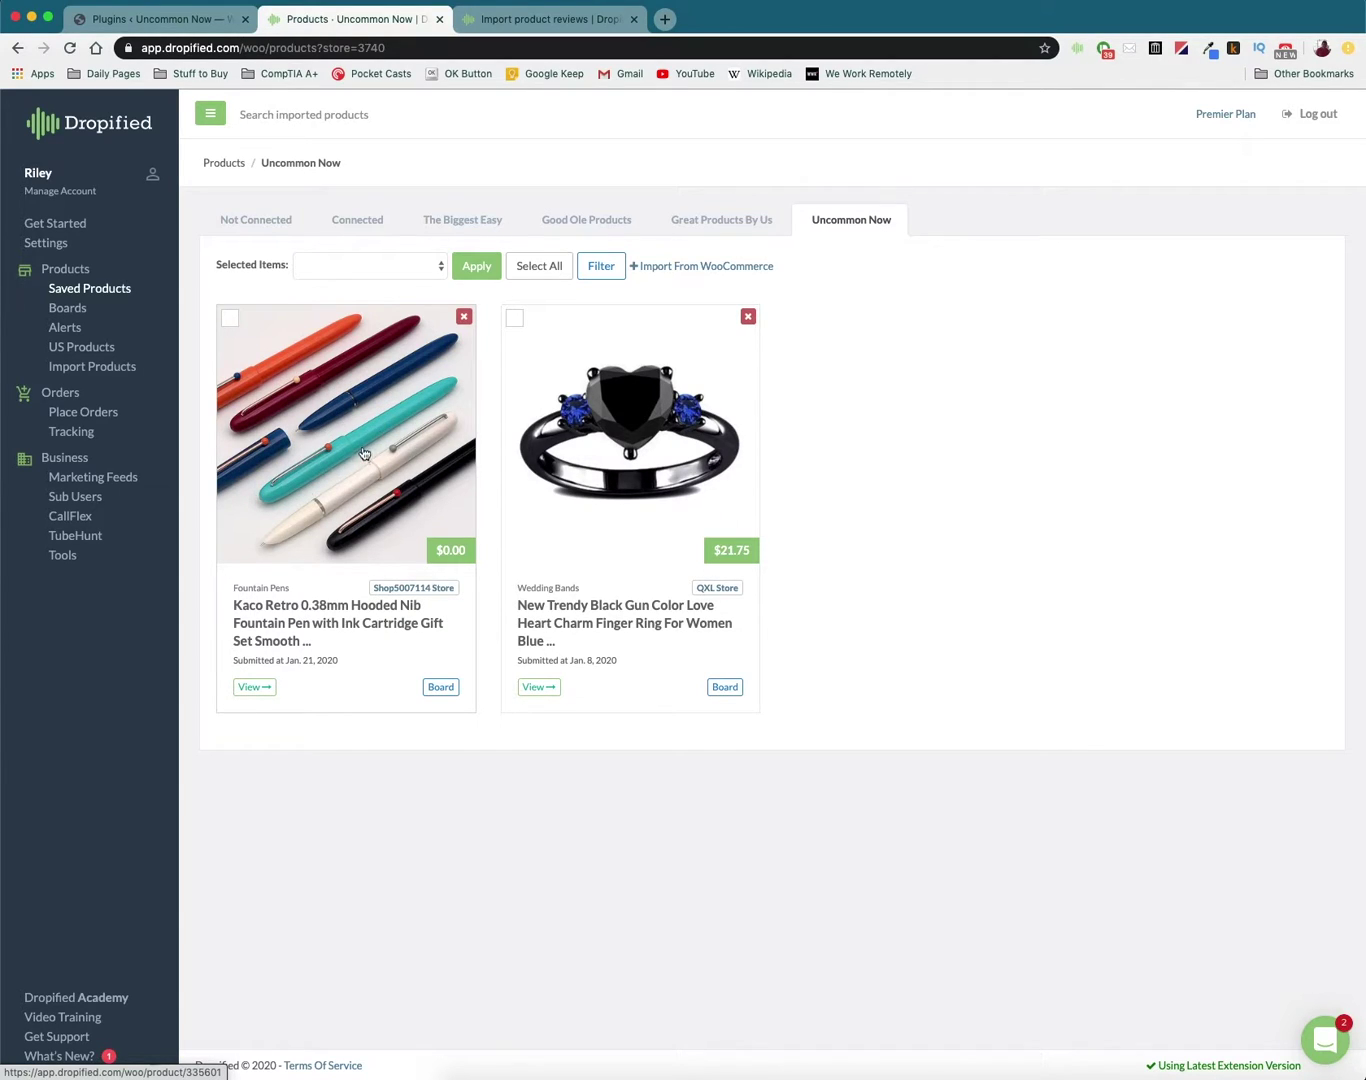
left_click(333, 468)
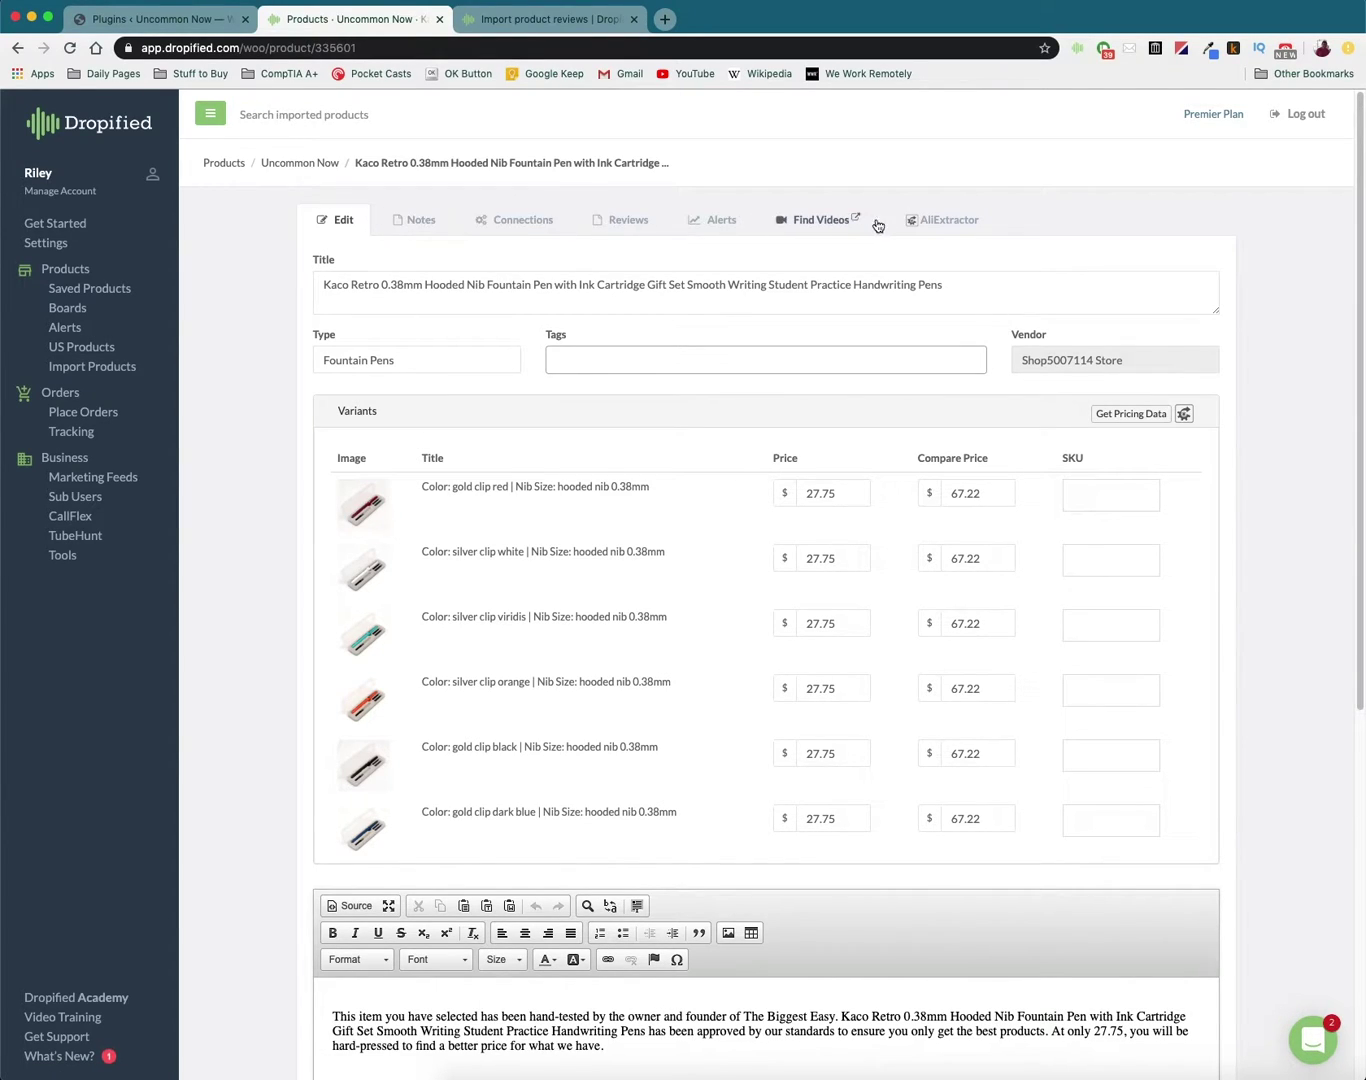
- On the Reviews tab, keep the All Stars filter and set 4 review pages to import
left_click(628, 222)
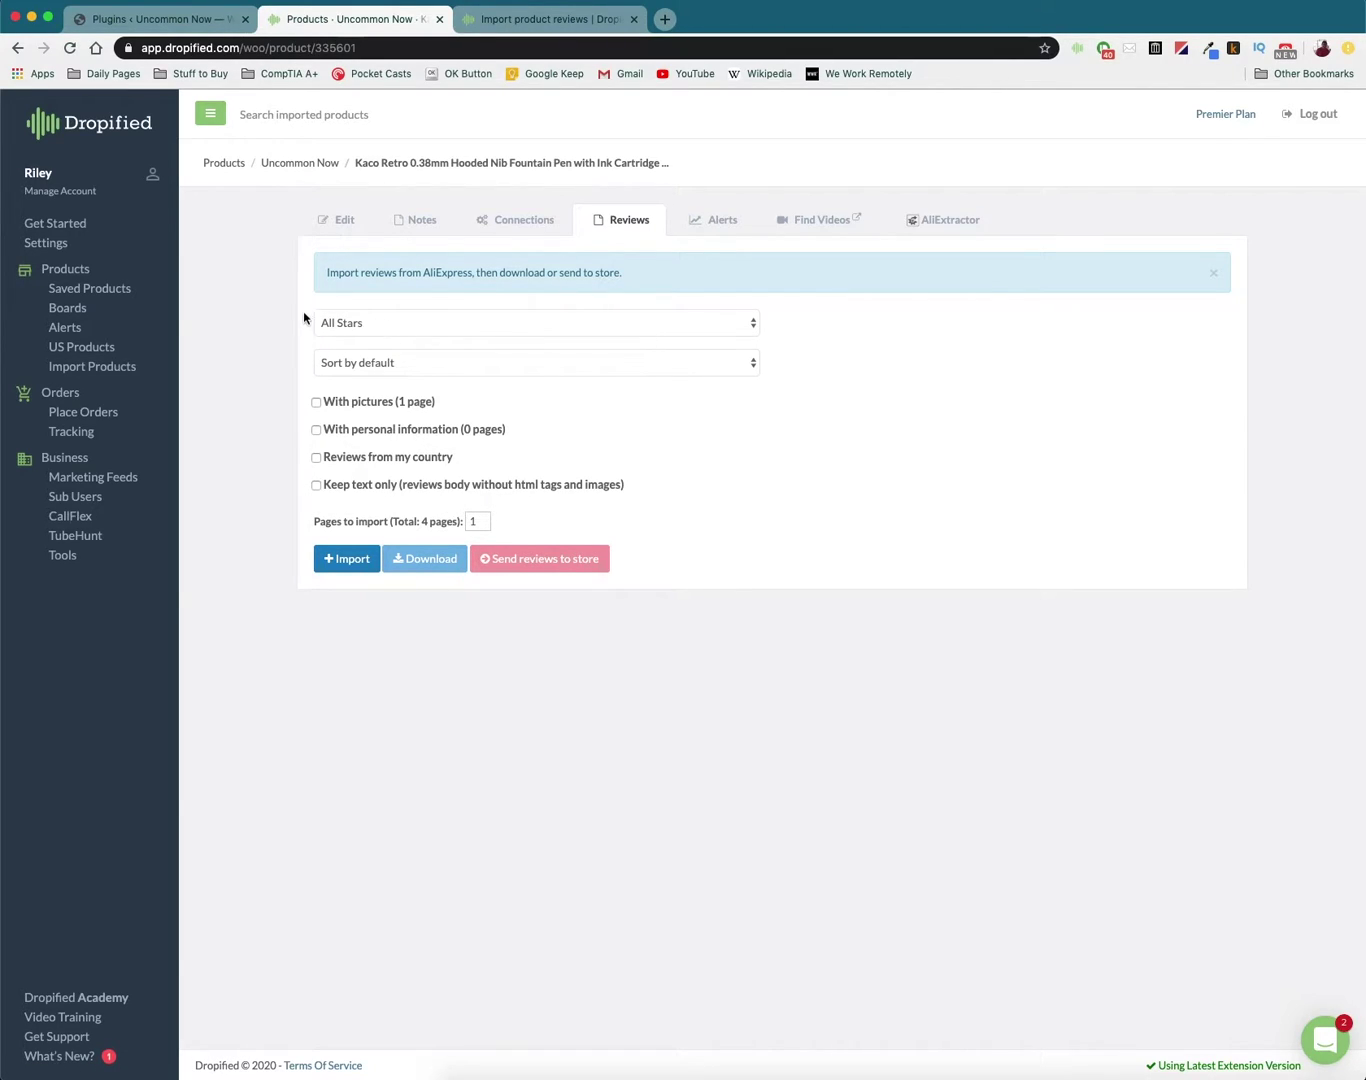
left_click(382, 337)
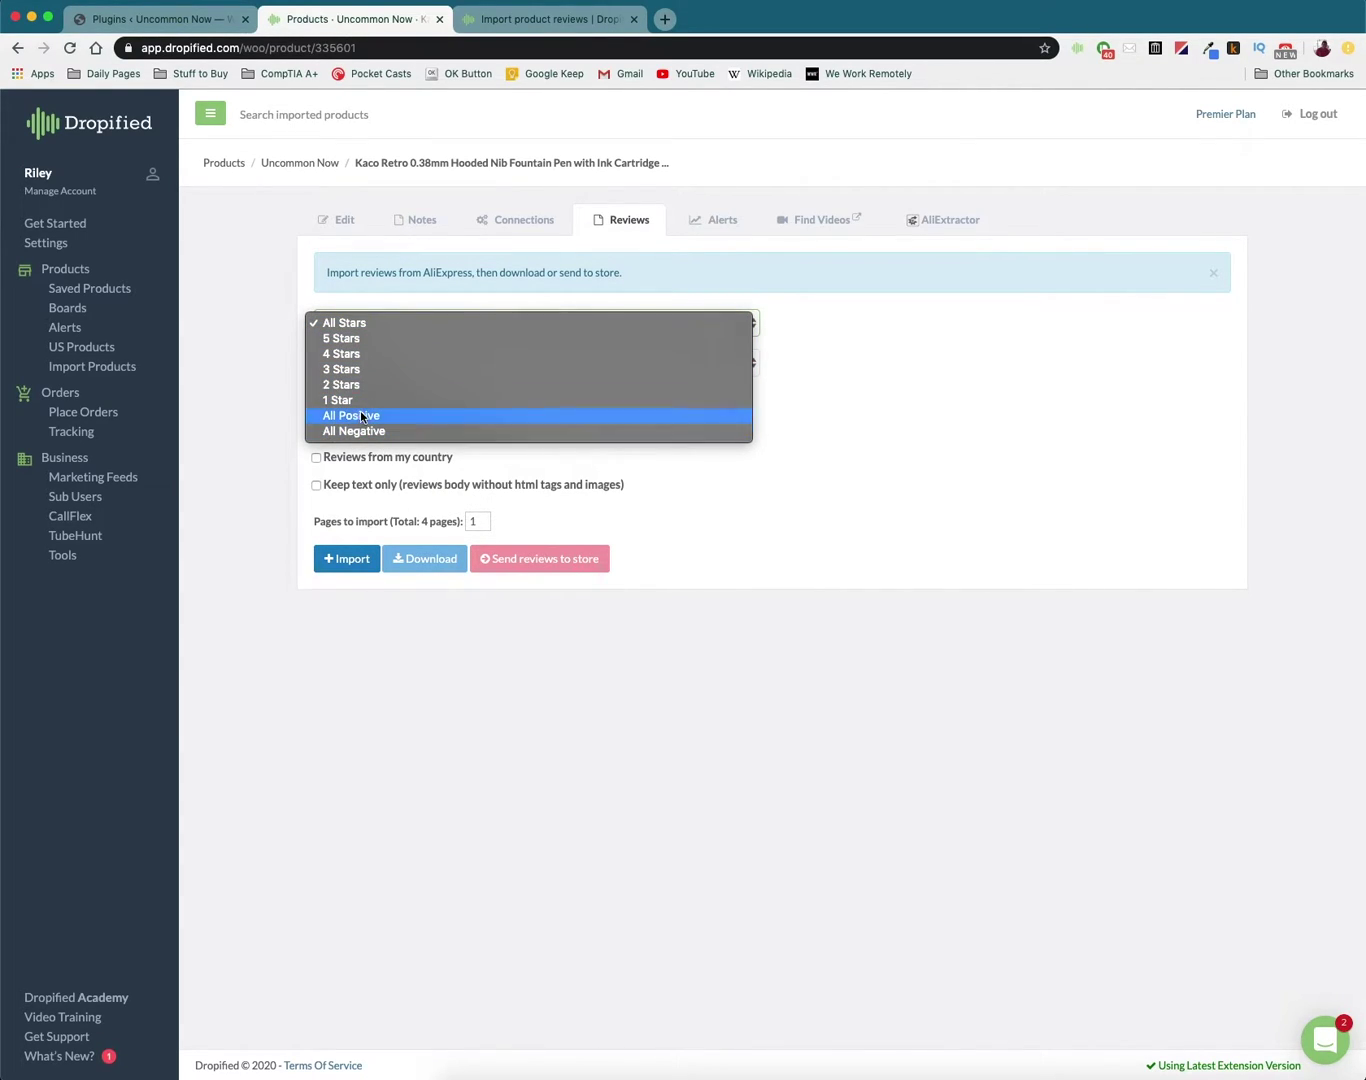
left_click(268, 437)
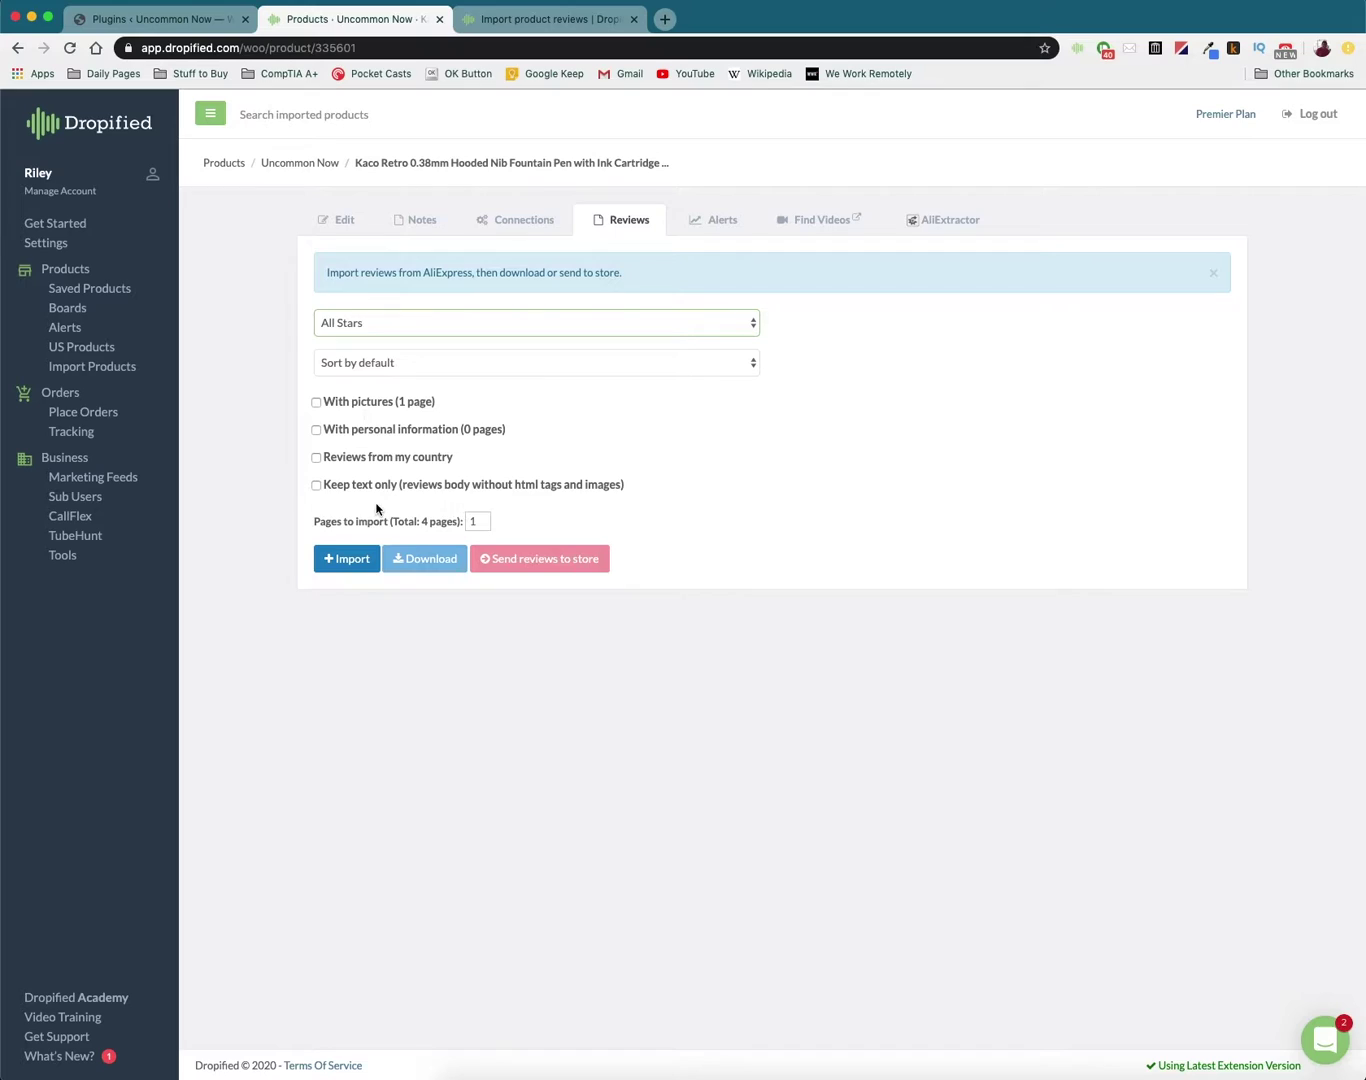
left_click(485, 518)
left_click(485, 518)
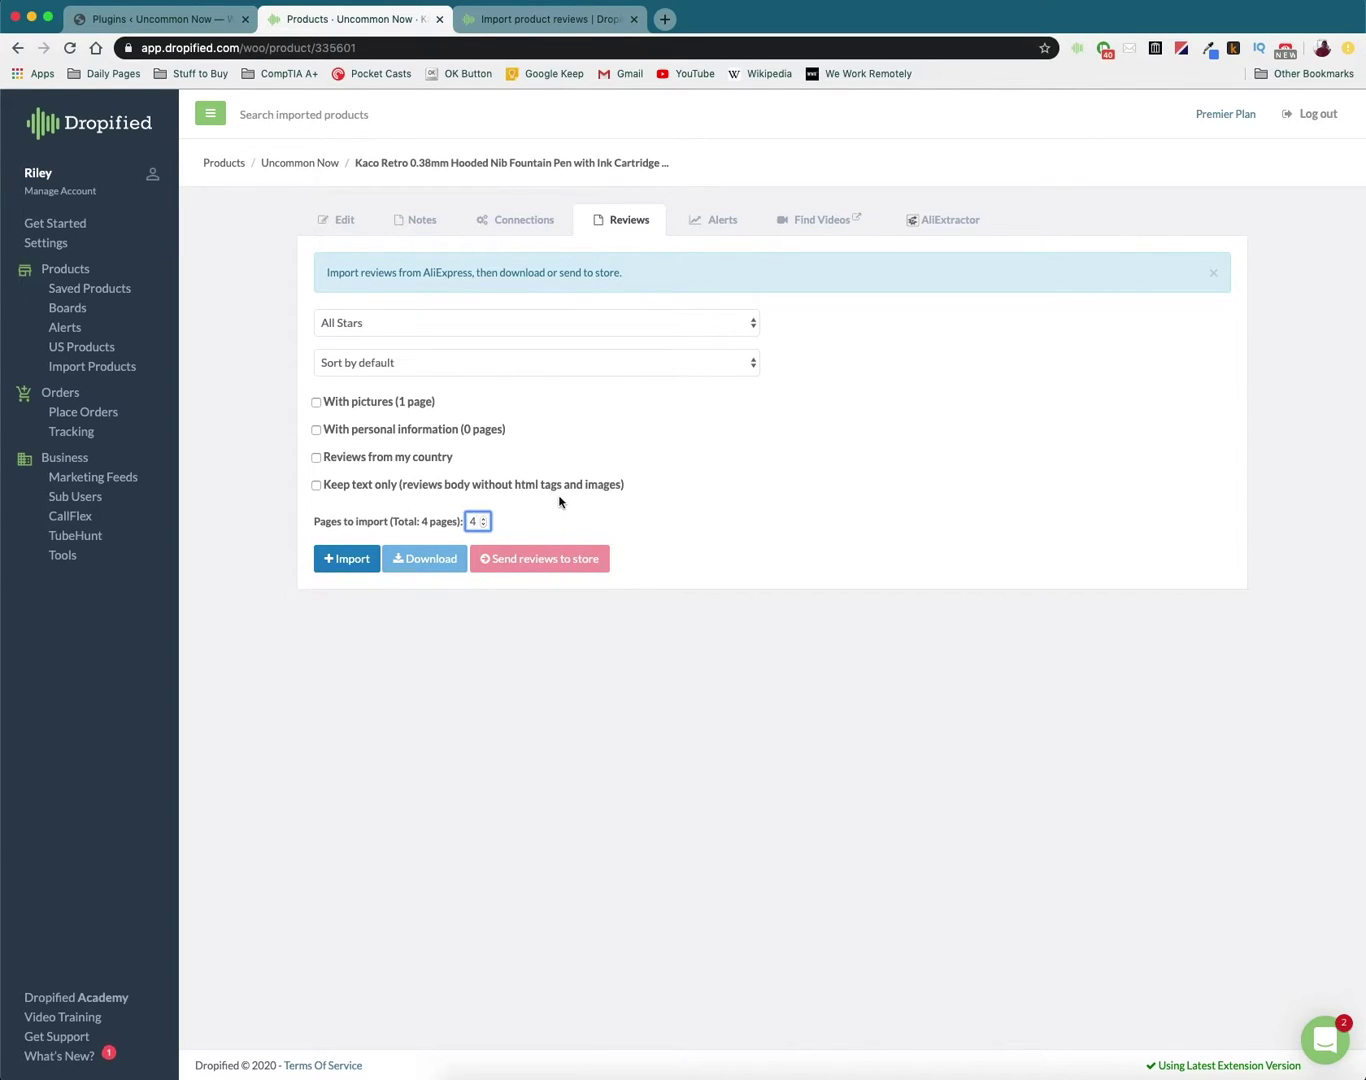
- Import the pen's AliExpress reviews and send them to the WooCommerce store
left_click(361, 563)
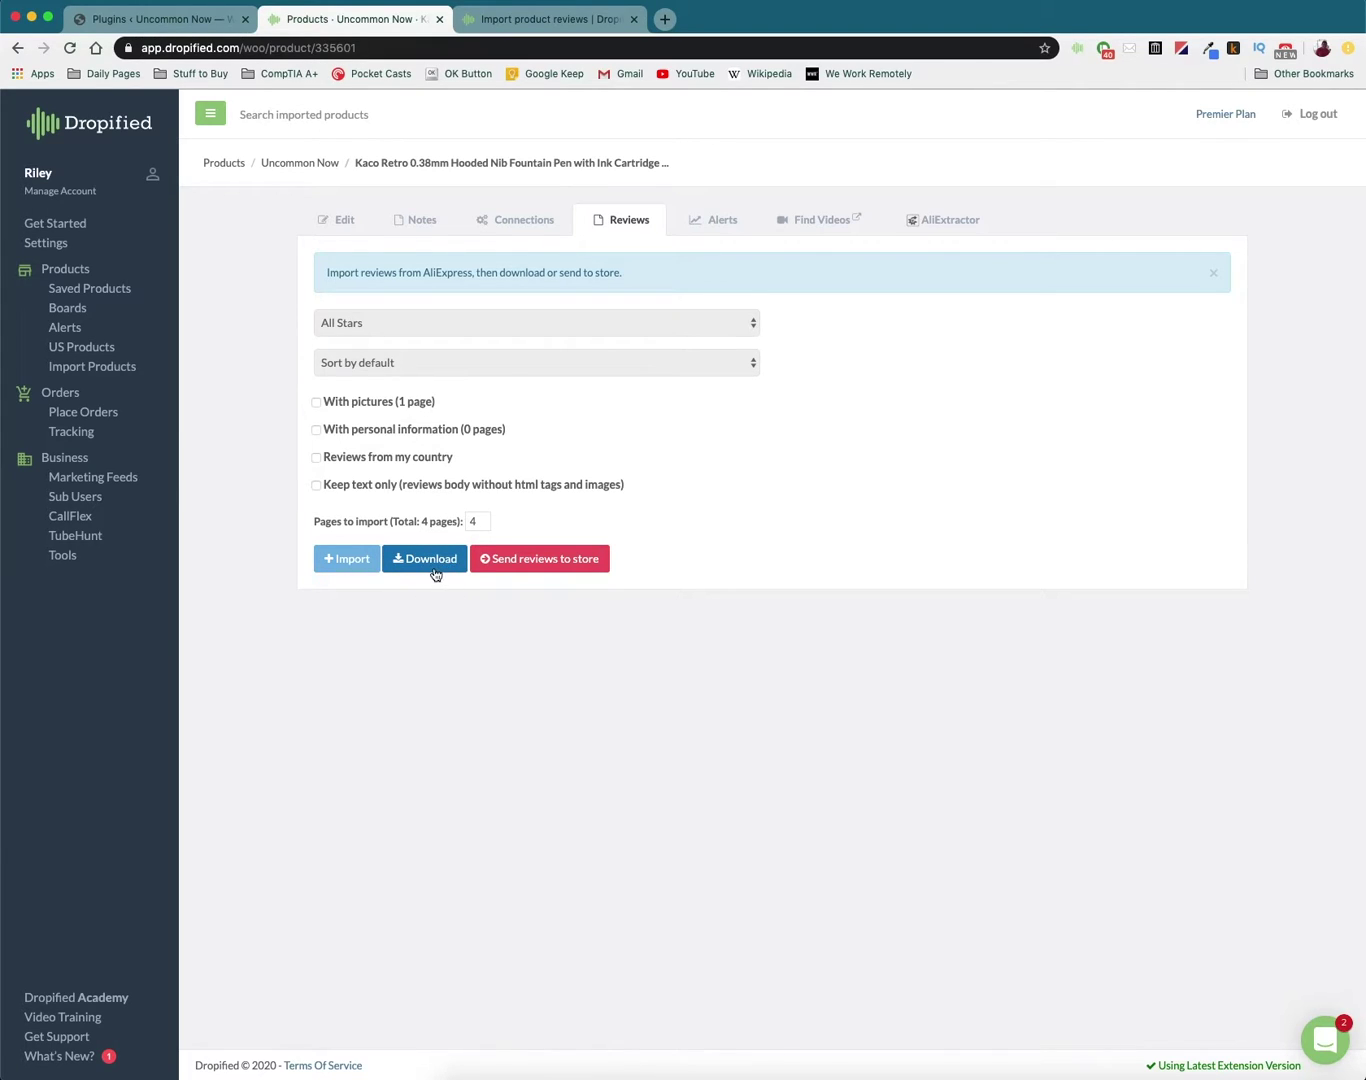
left_click(533, 566)
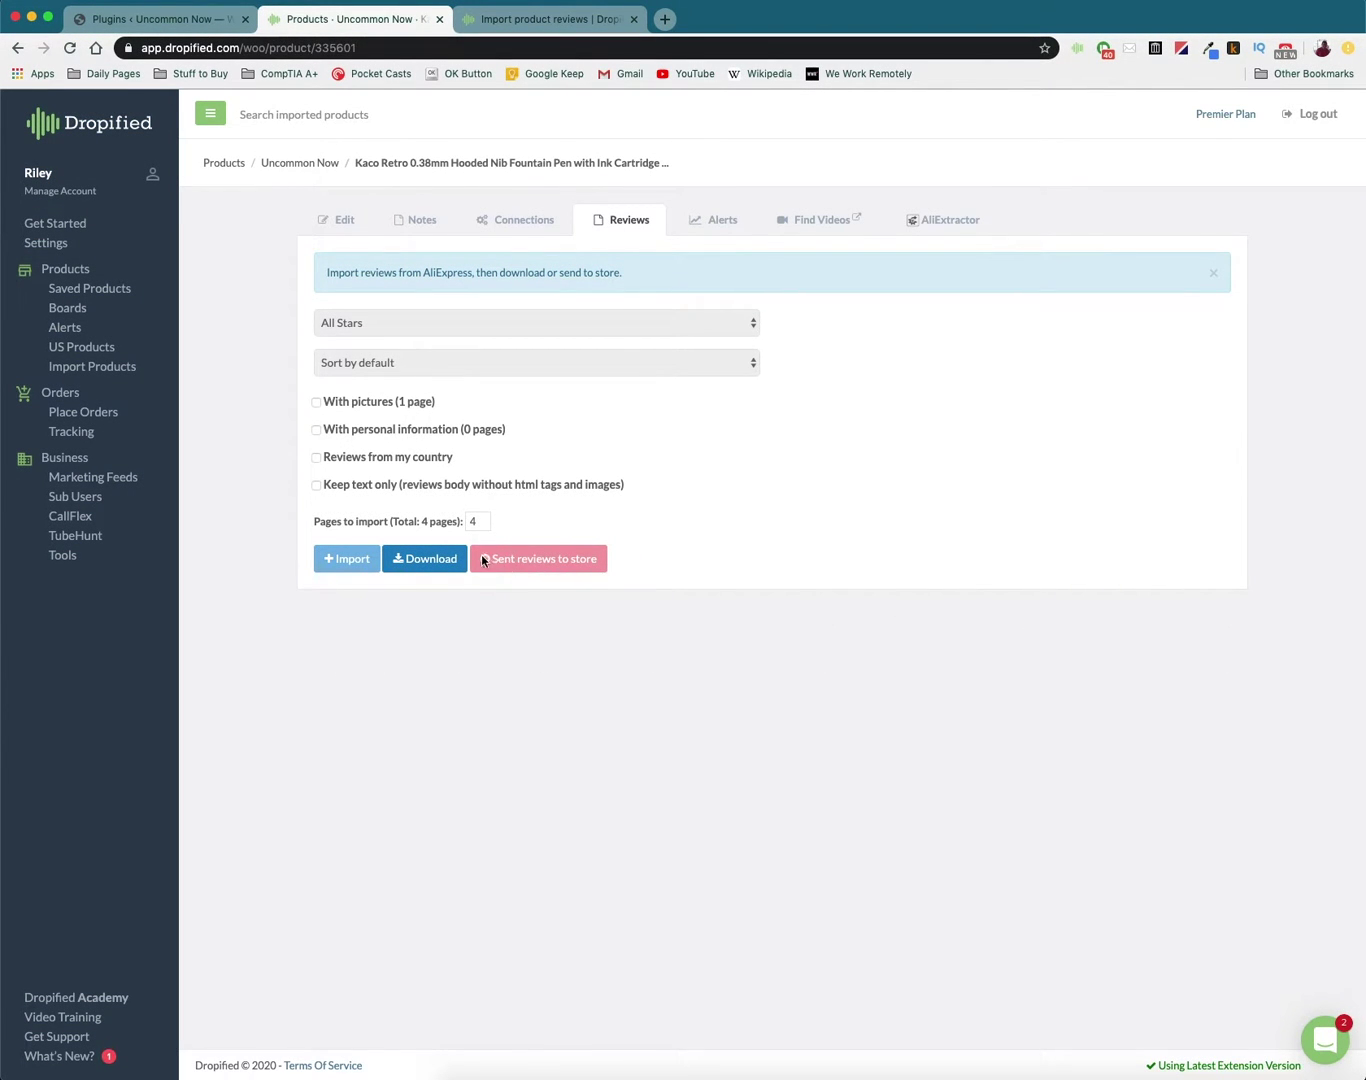
left_click(154, 22)
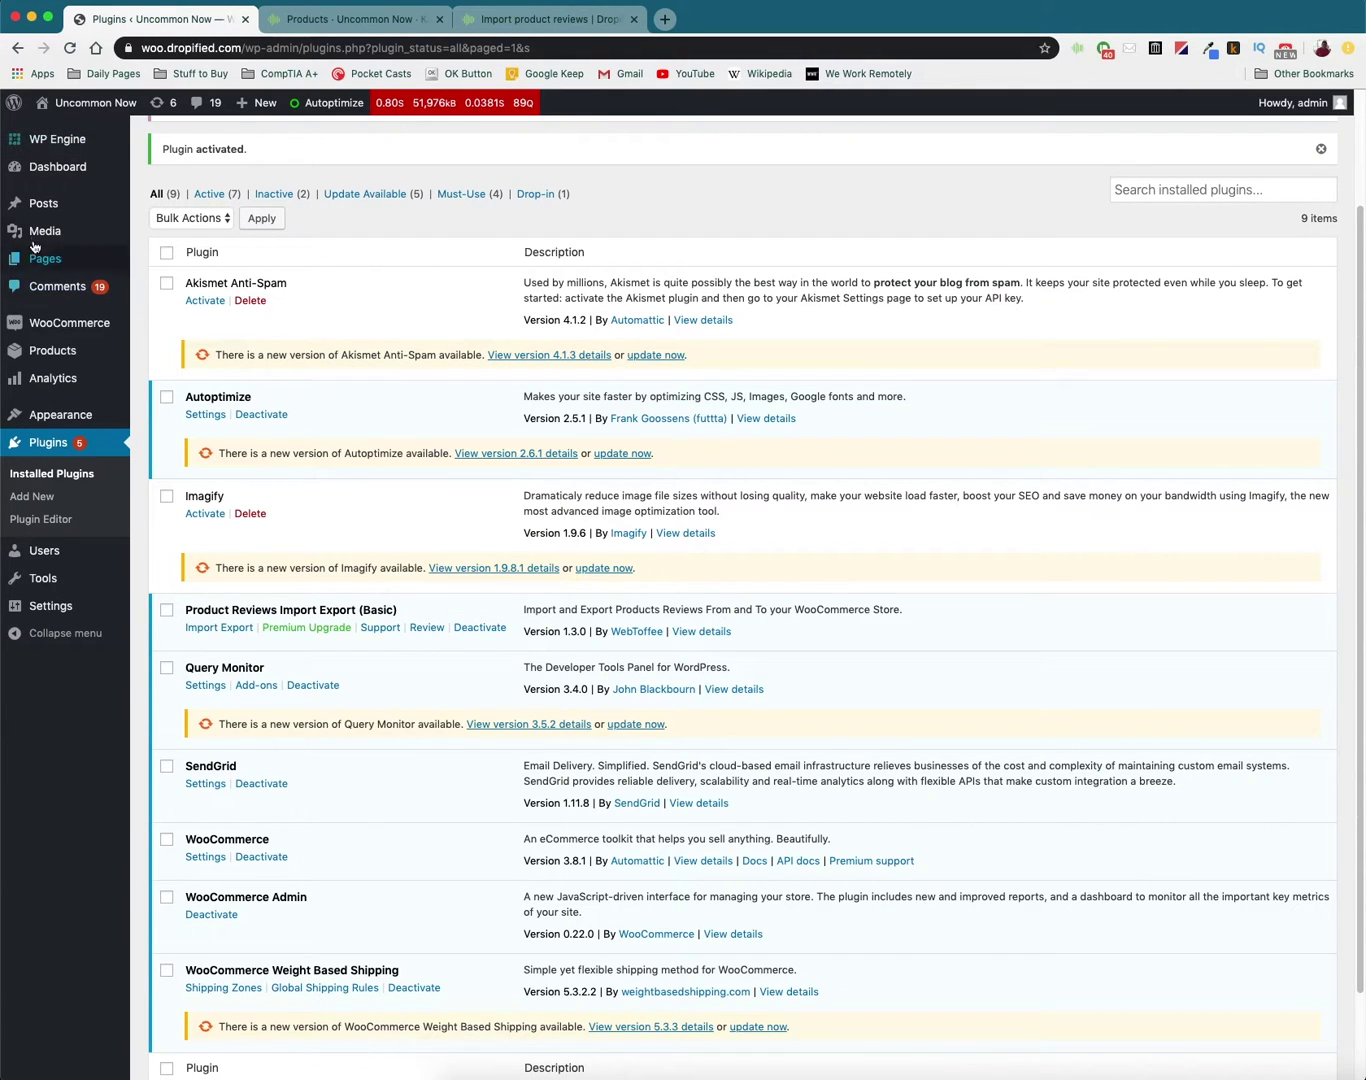
- Open the Kaco Retro fountain pen product from All Products in WooCommerce
left_click(48, 358)
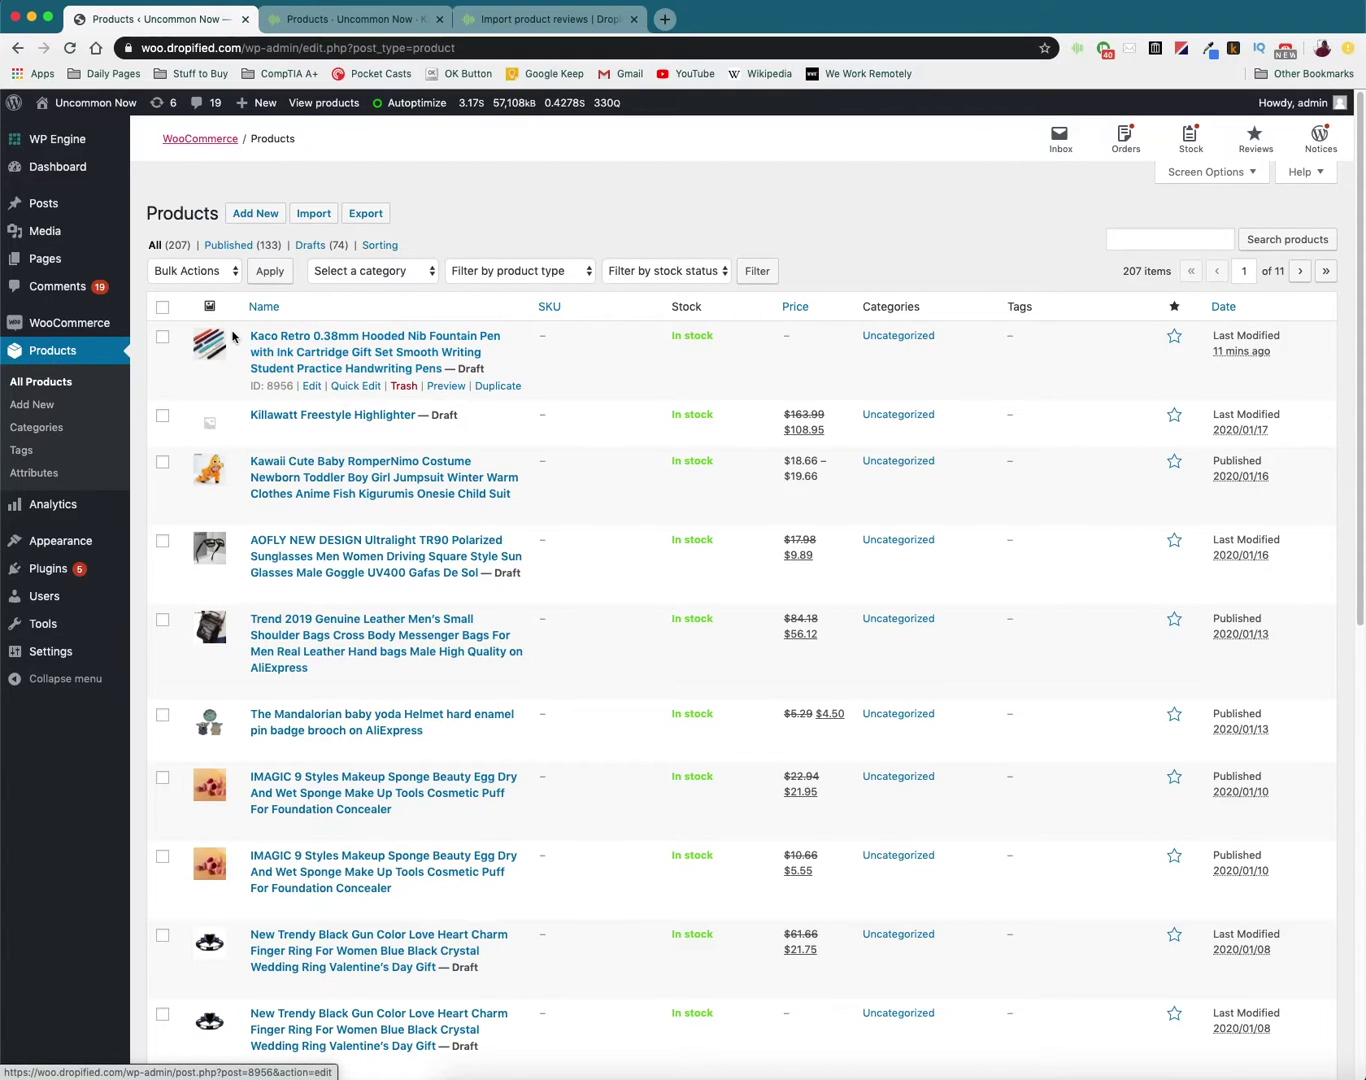
left_click(296, 354)
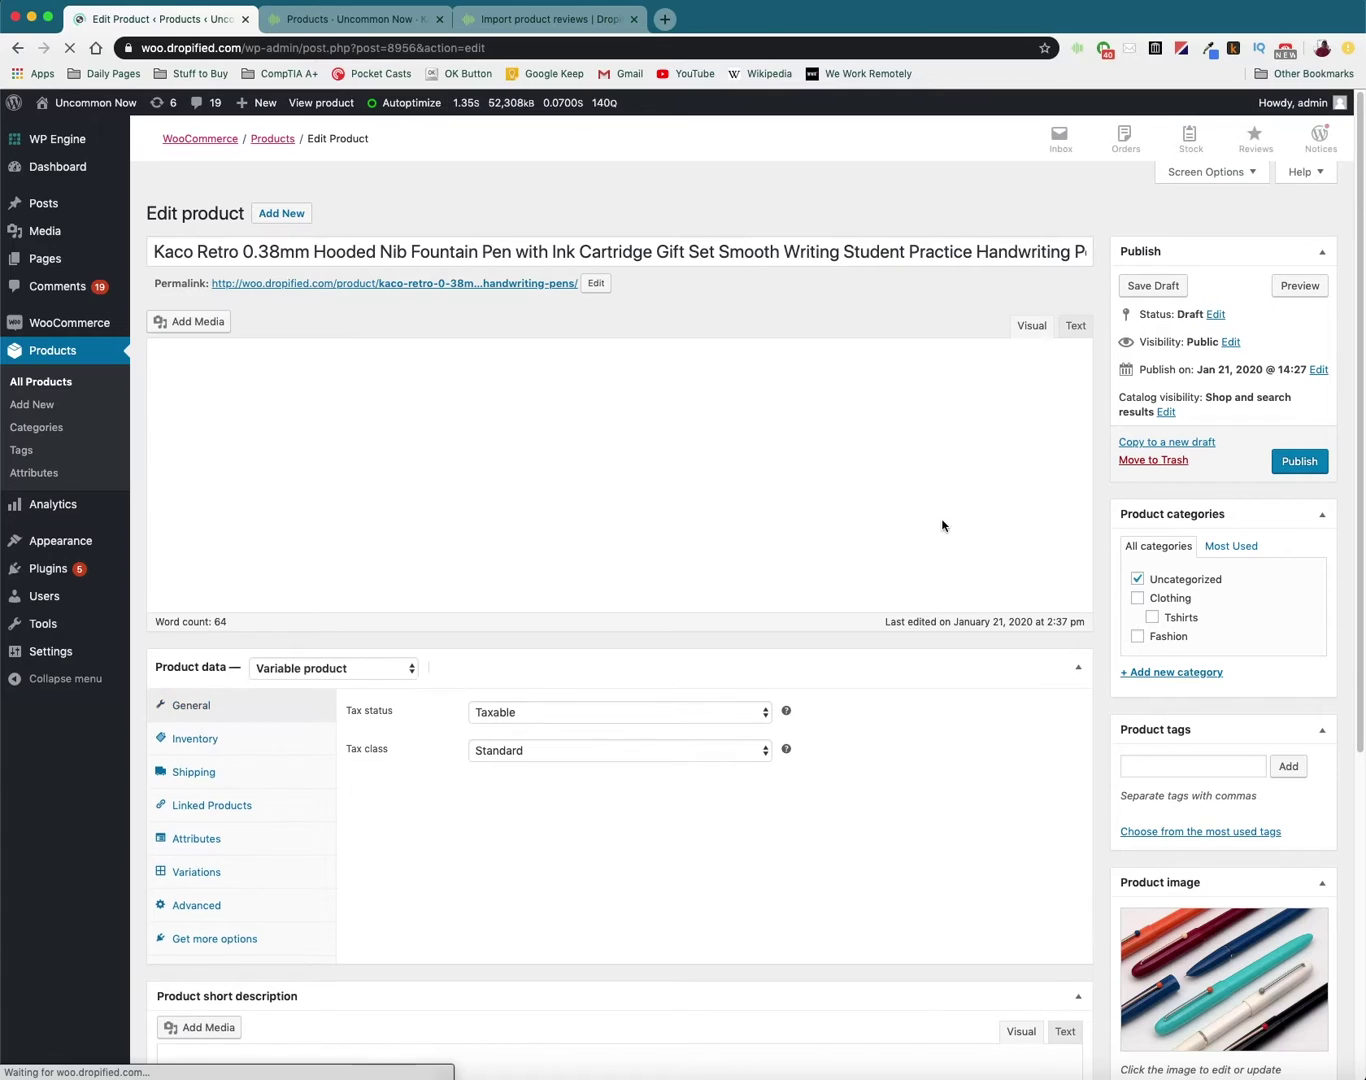
scroll(940, 523, "down", 1)
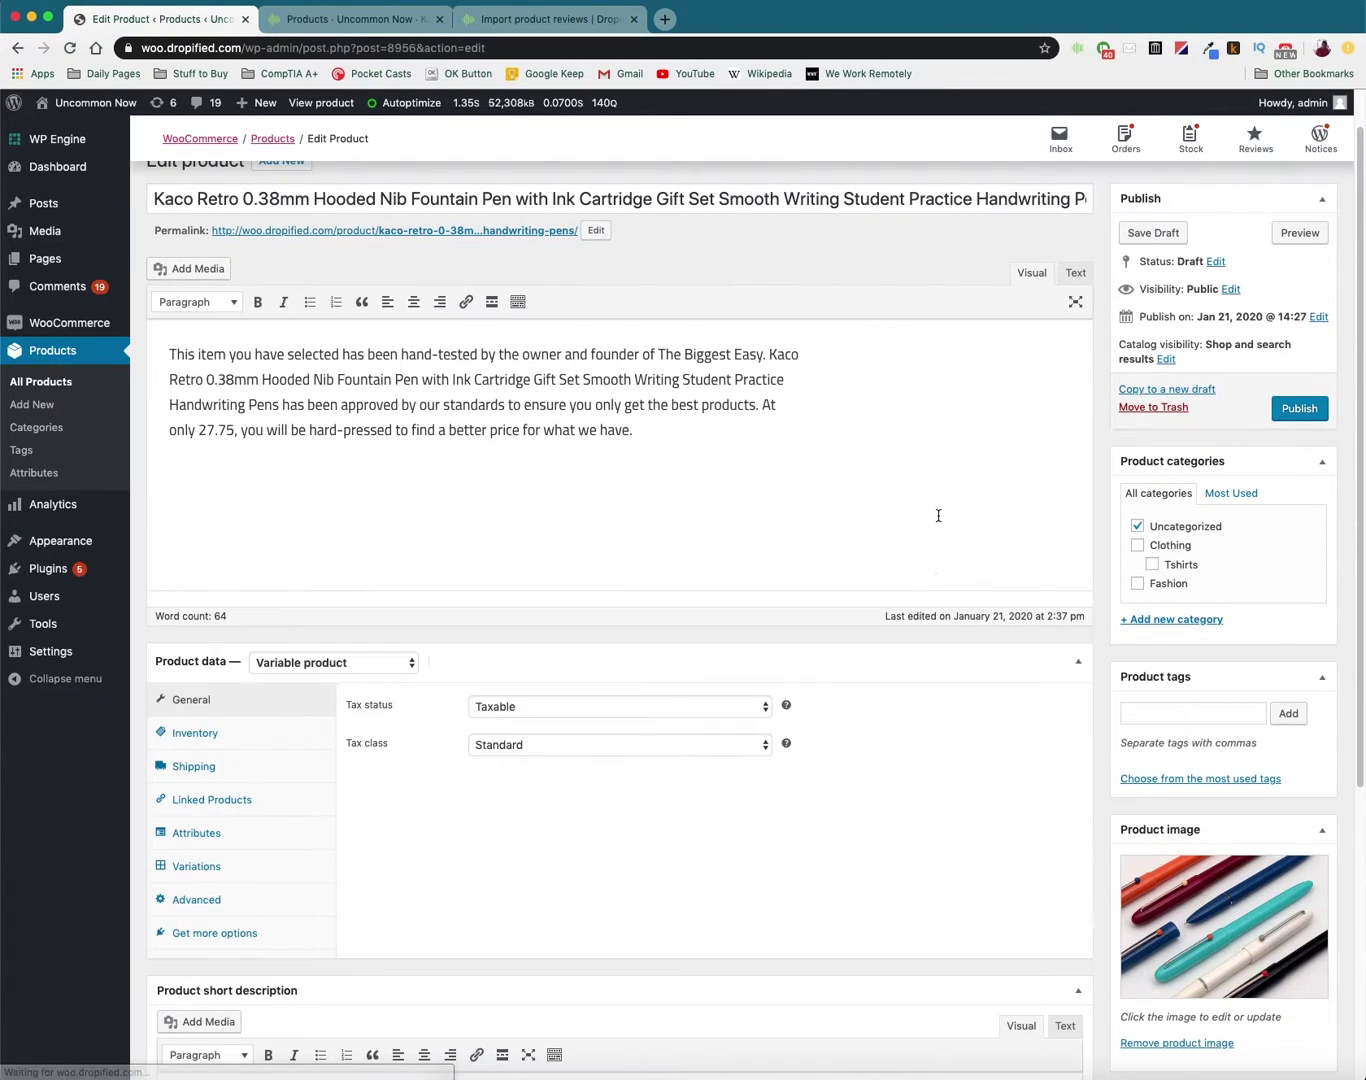
scroll(938, 516, "up", 1)
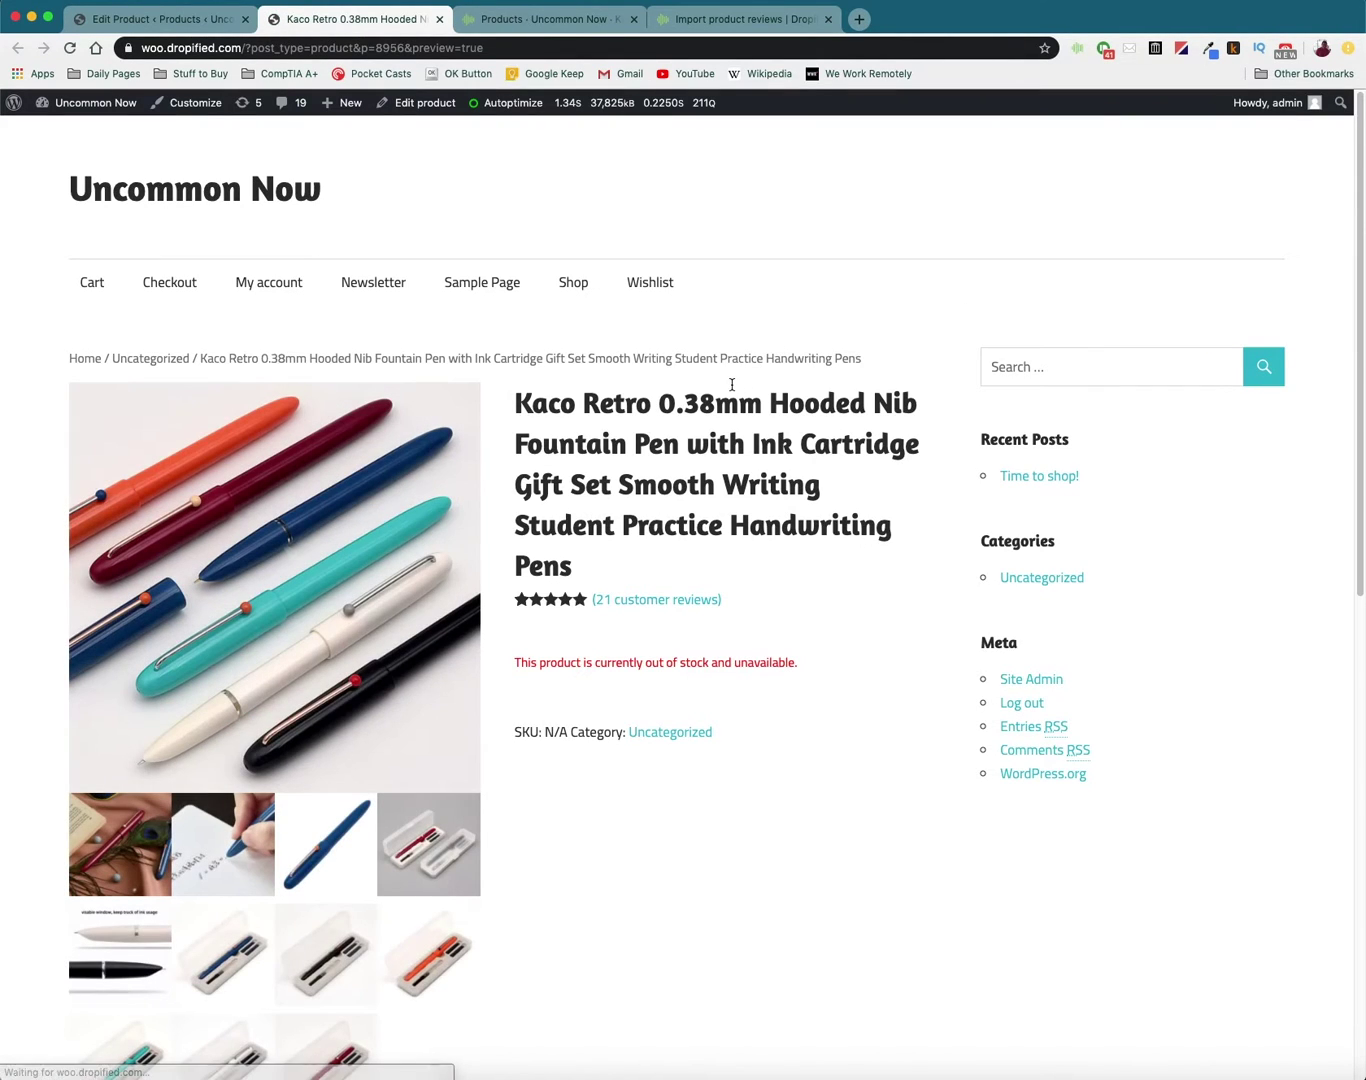
scroll(732, 385, "down", 2)
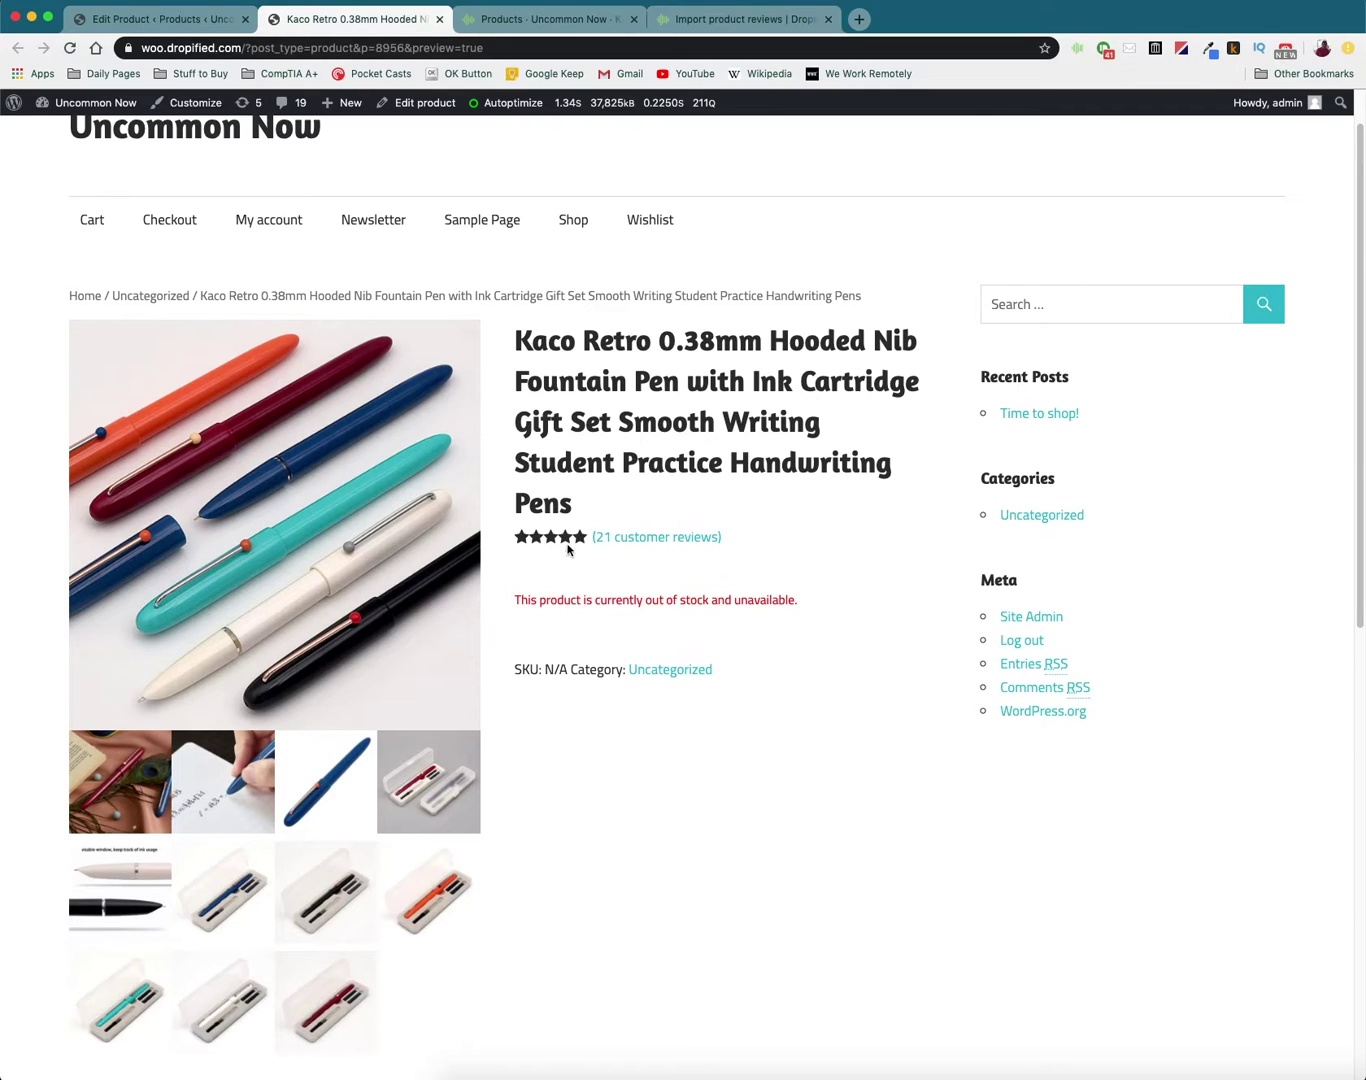
left_click(665, 538)
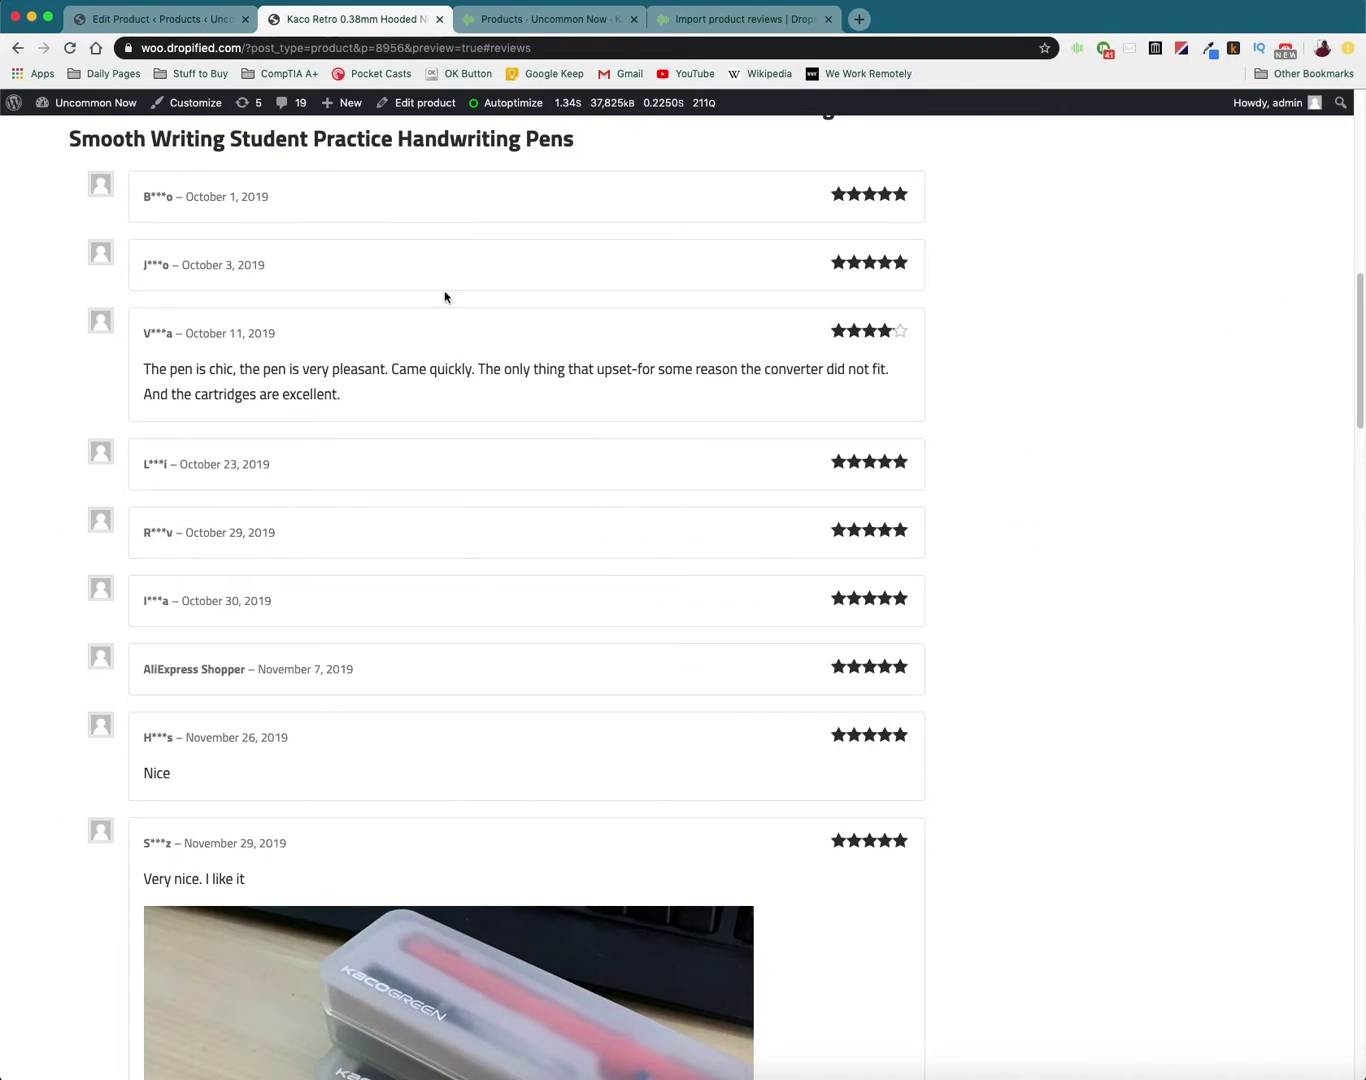
scroll(453, 917, "down", 1)
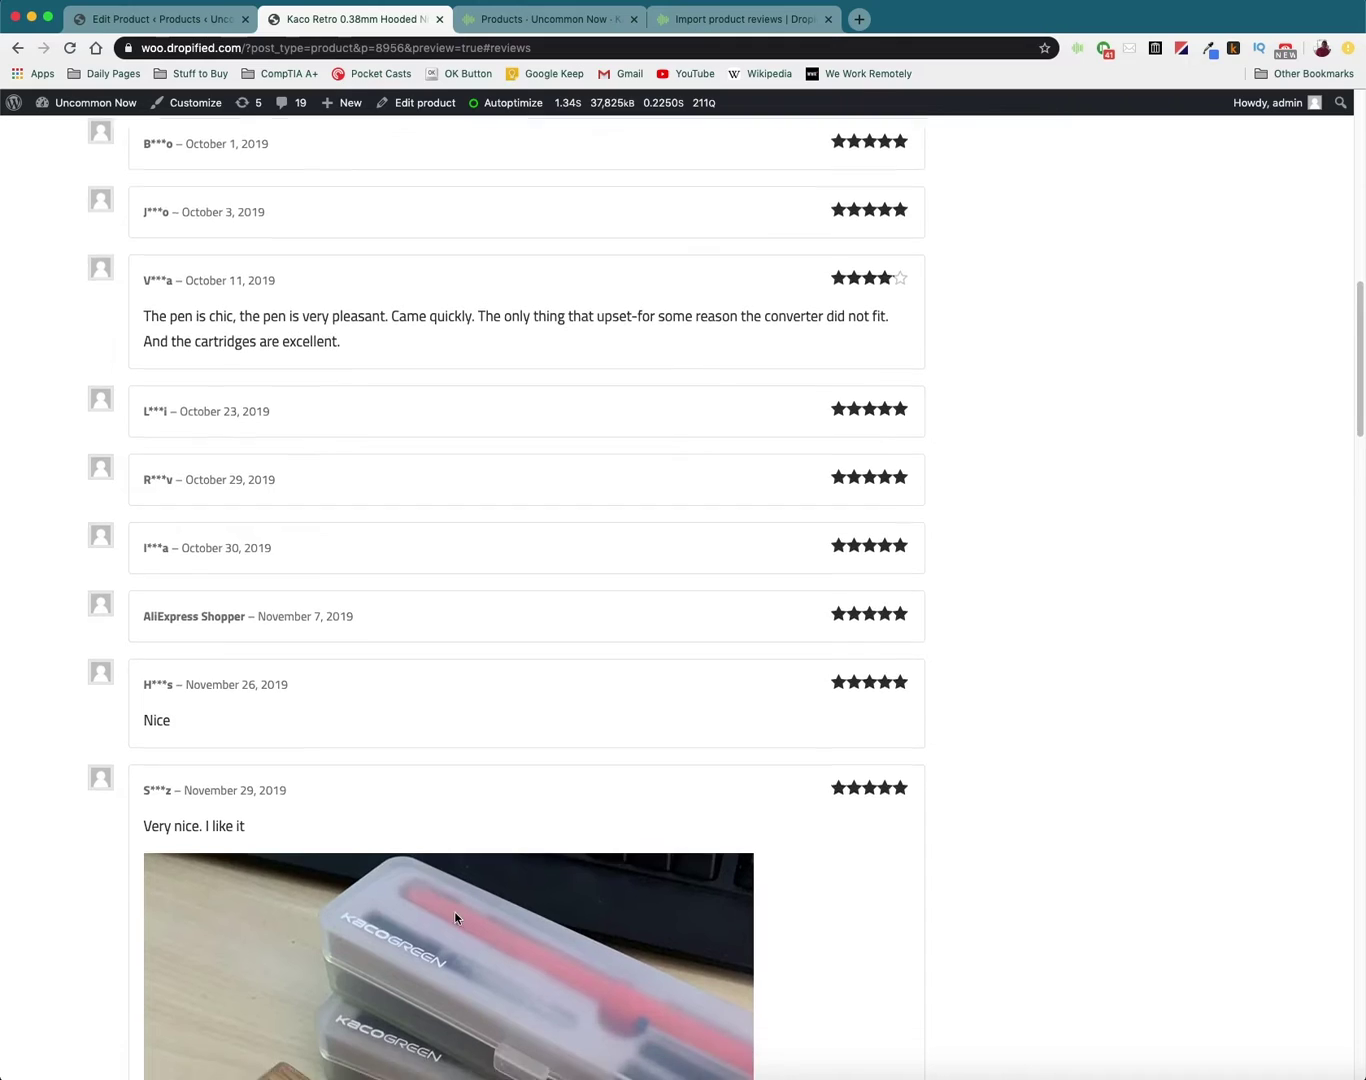
scroll(453, 917, "down", 10)
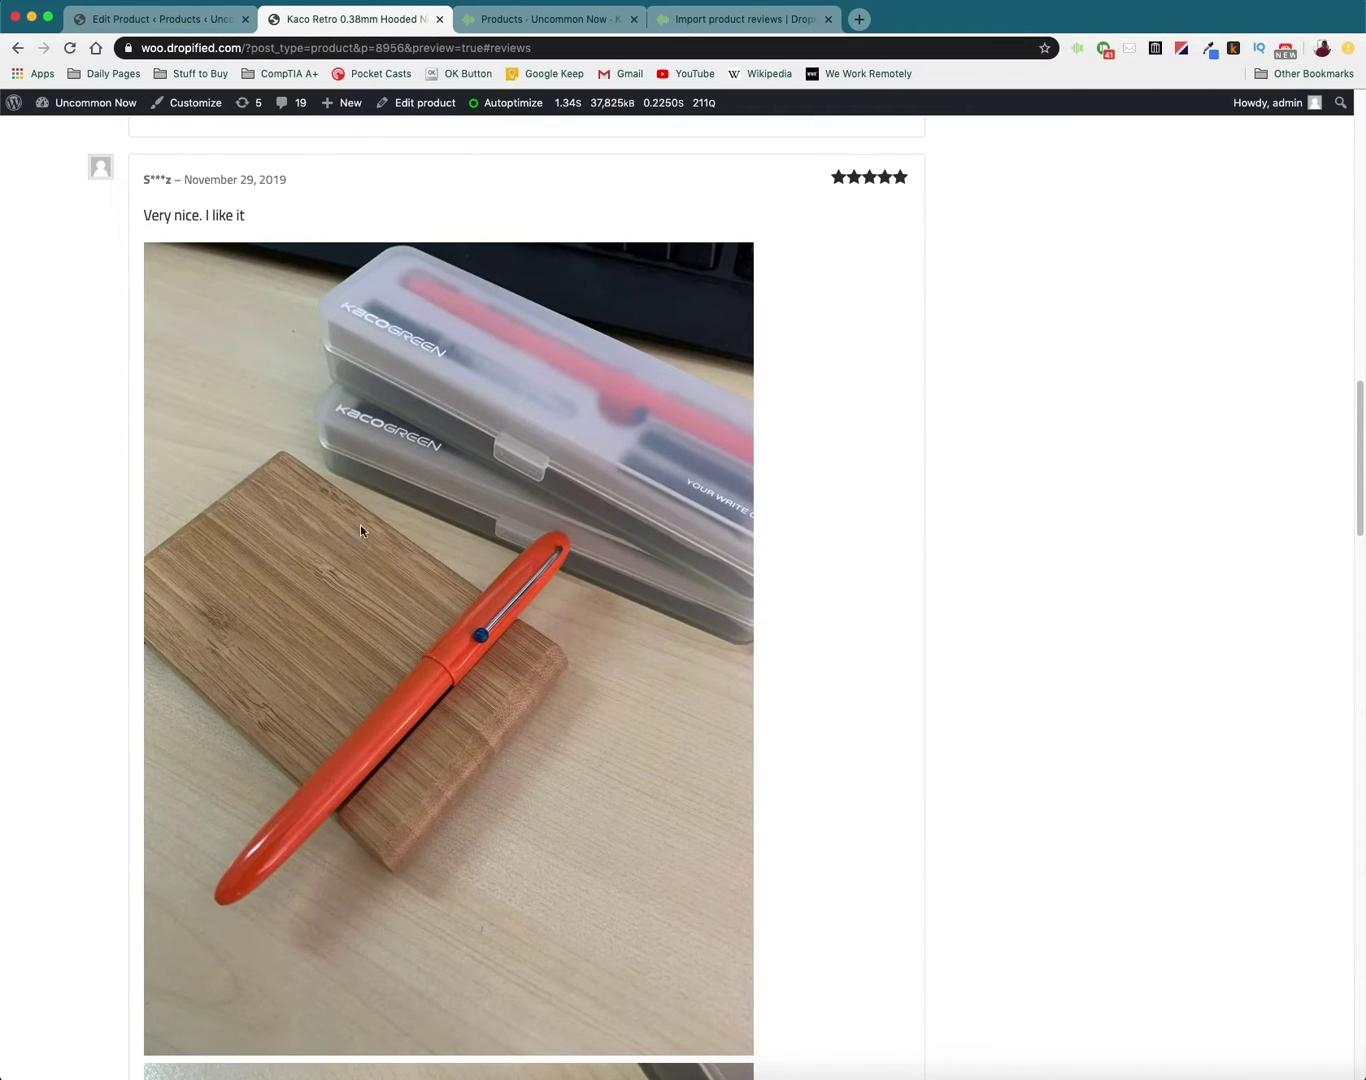
scroll(360, 531, "down", 20)
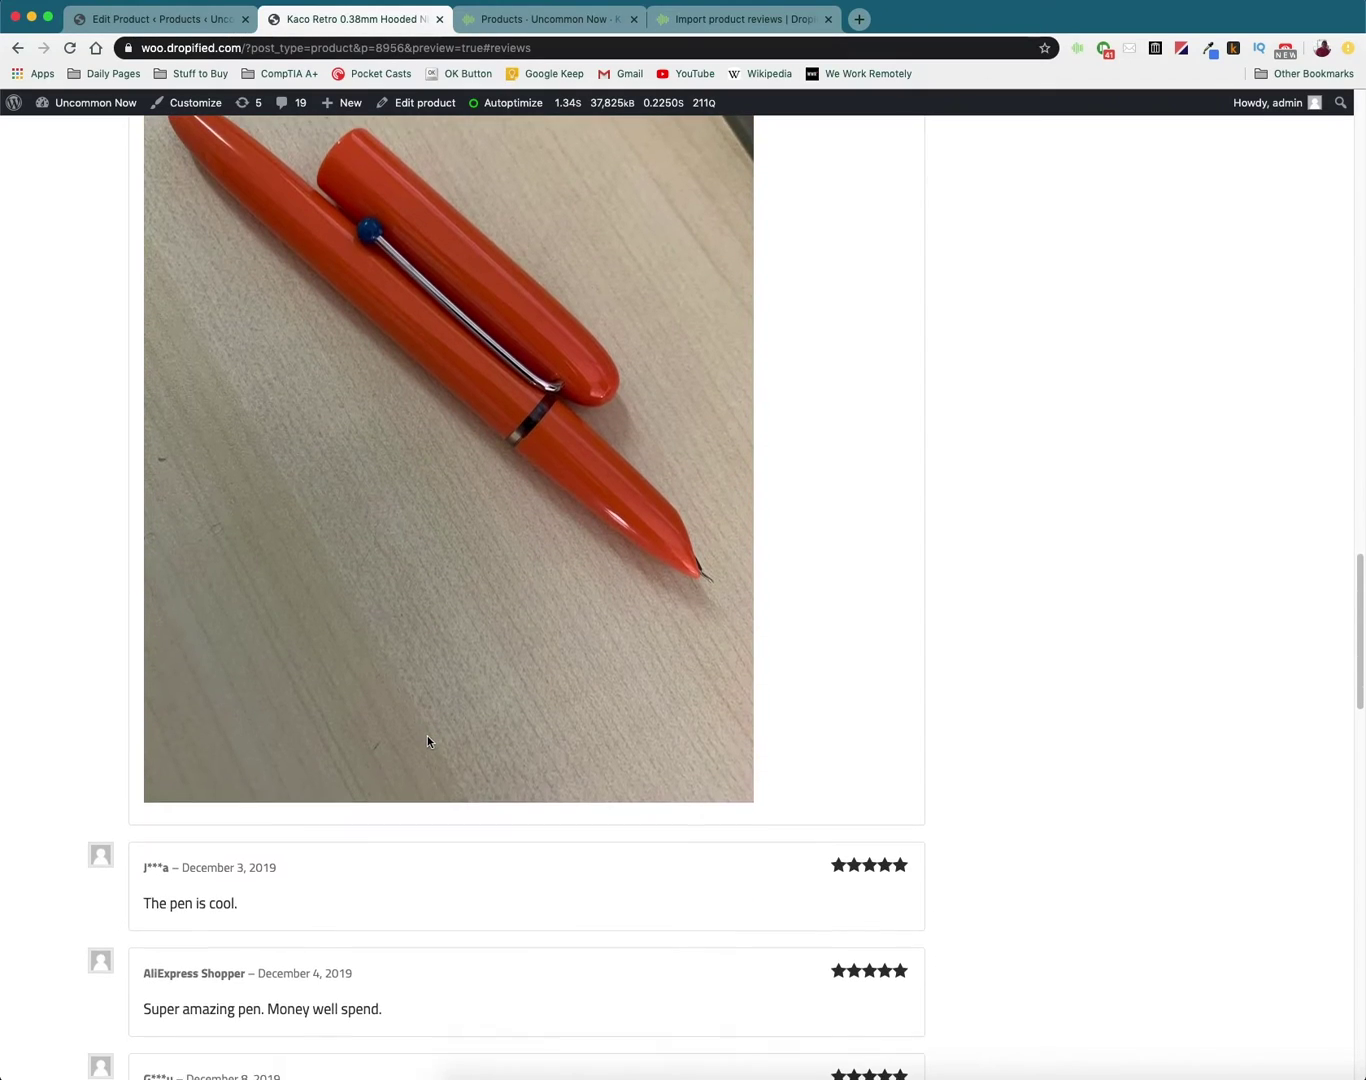
scroll(230, 945, "down", 3)
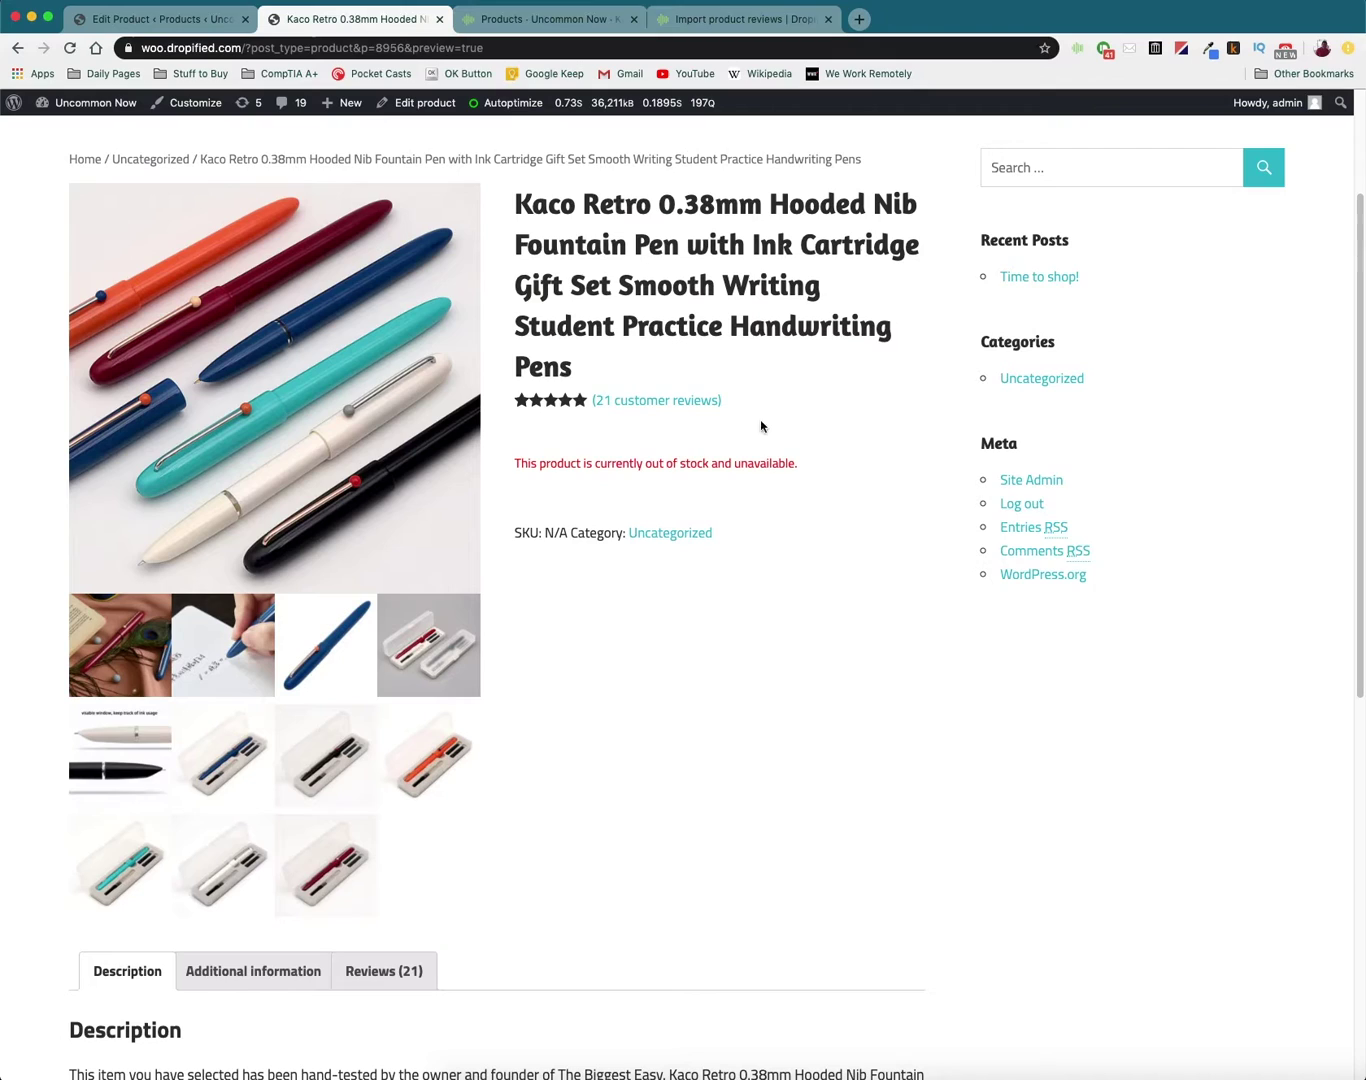
scroll(651, 449, "down", 5)
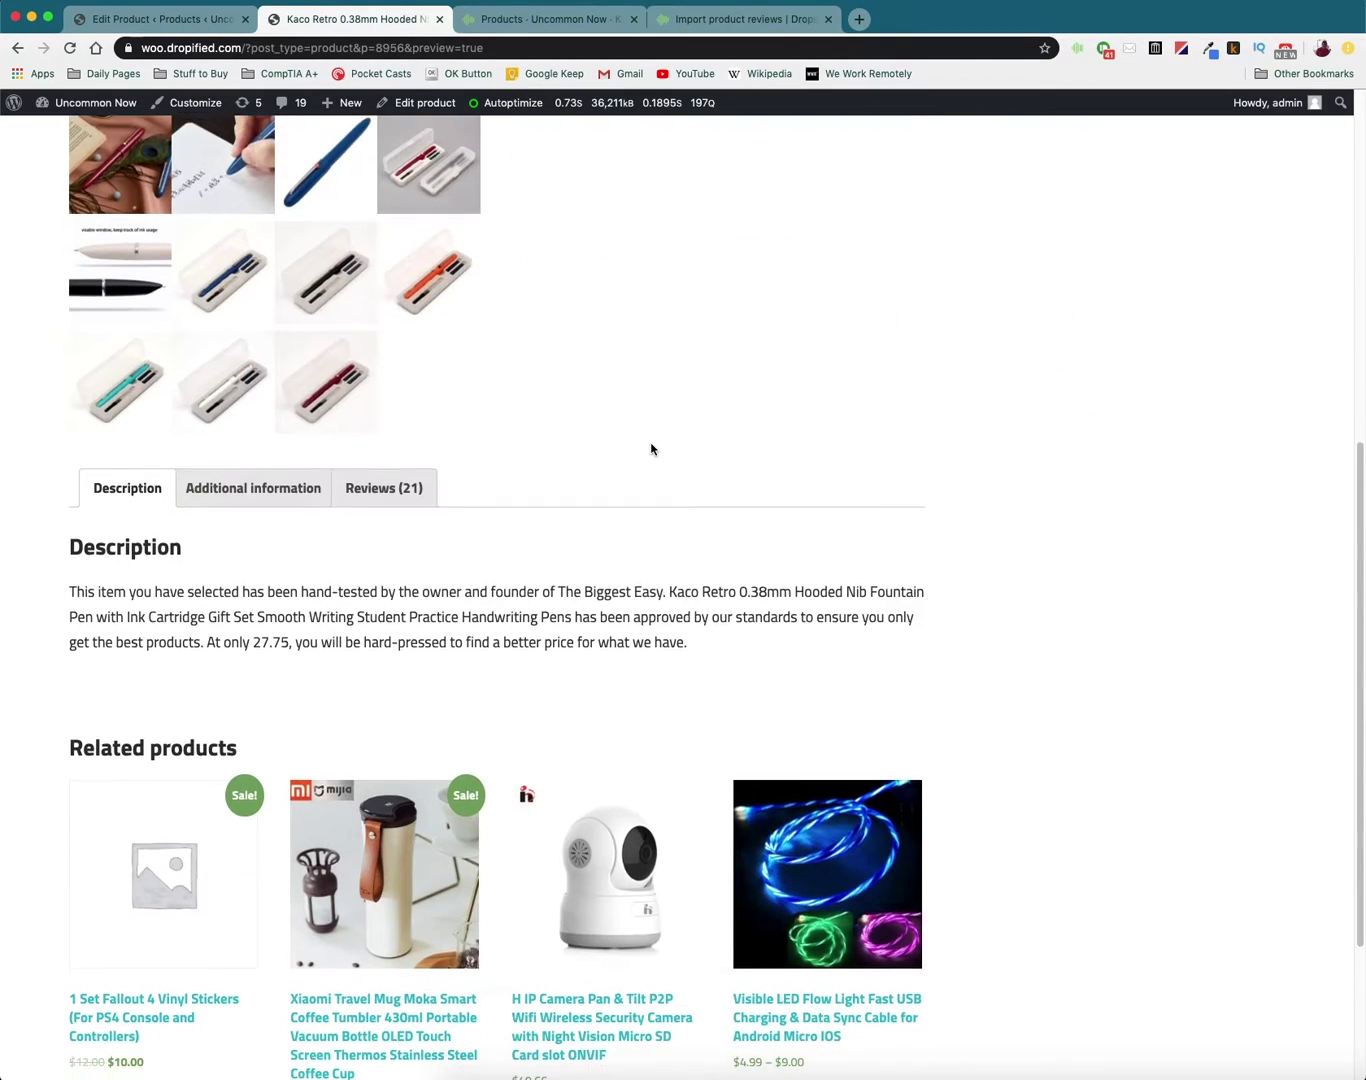
scroll(653, 469, "down", 1)
scroll(707, 649, "down", 1)
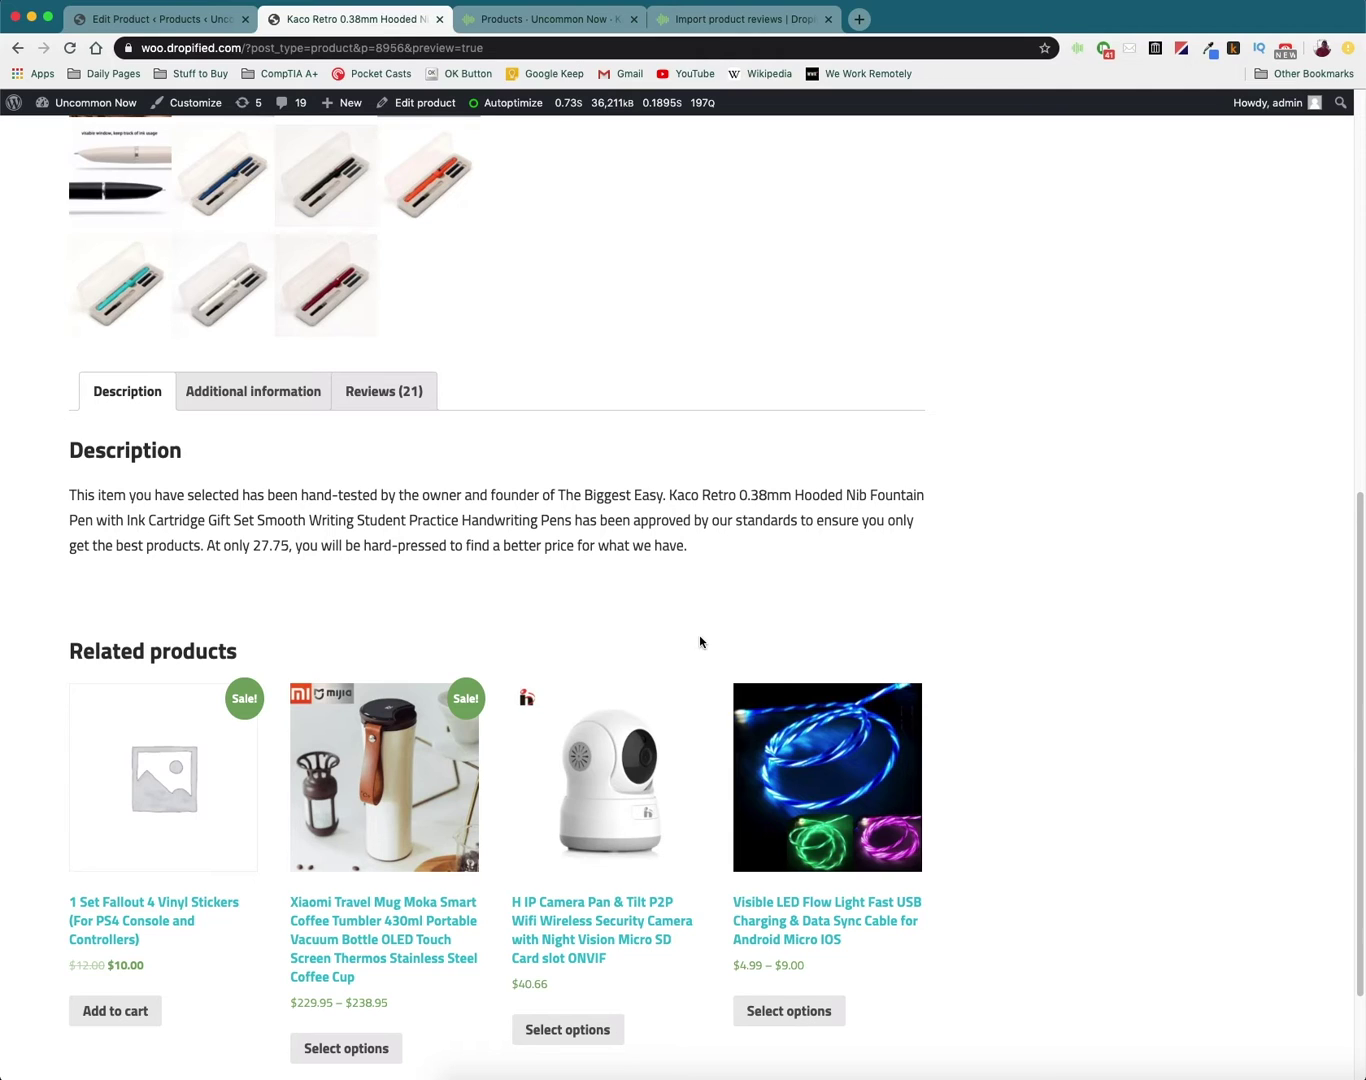
scroll(700, 642, "up", 10)
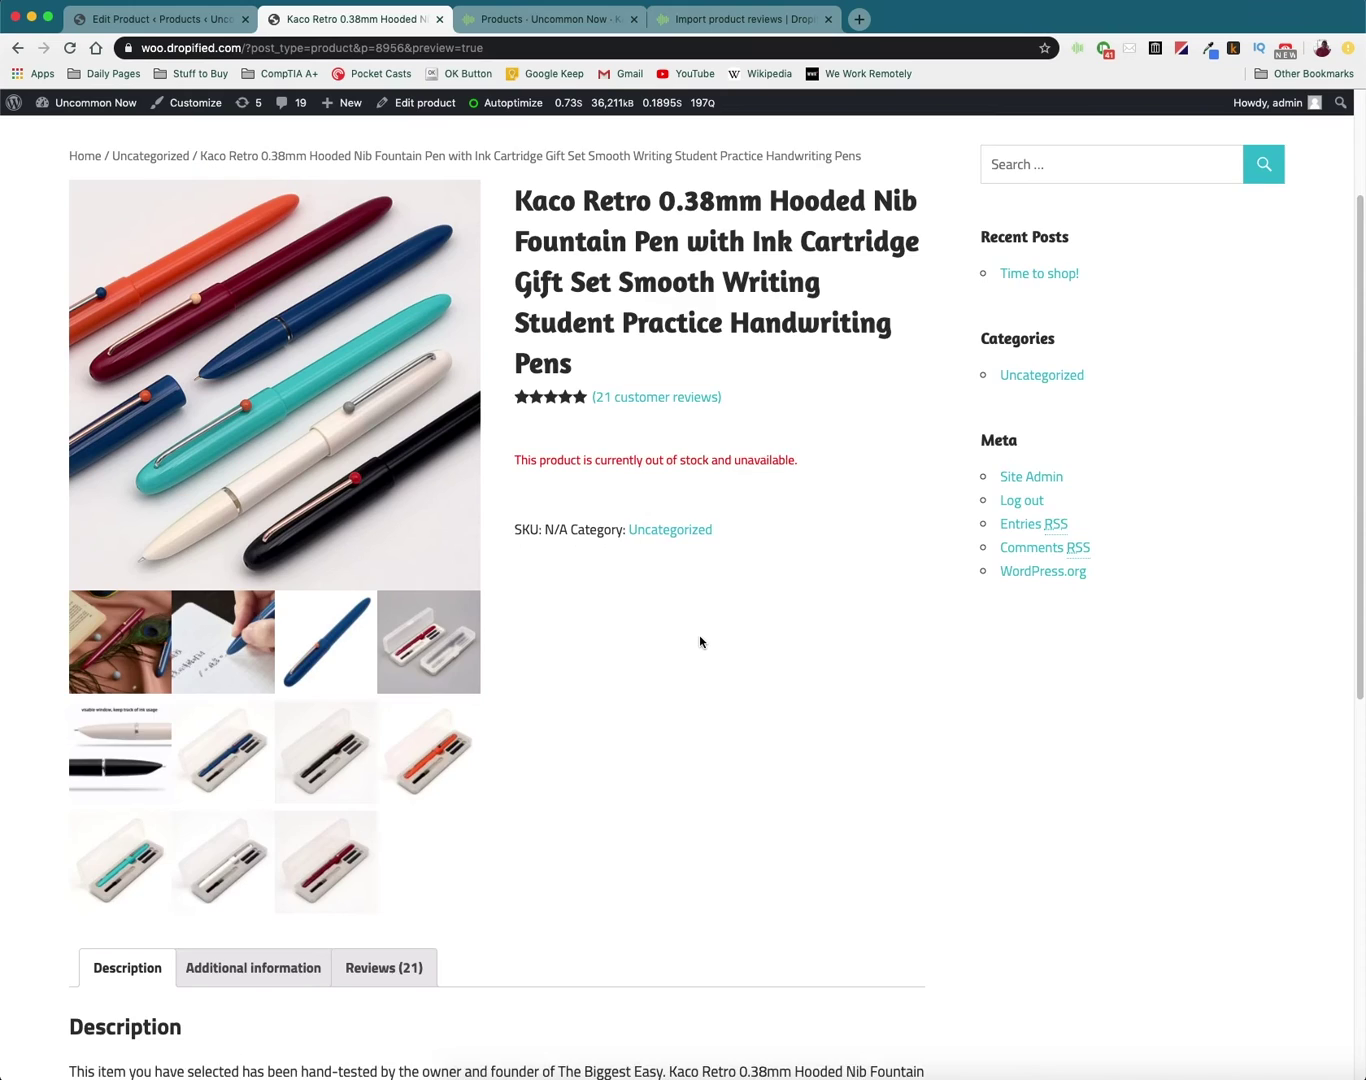